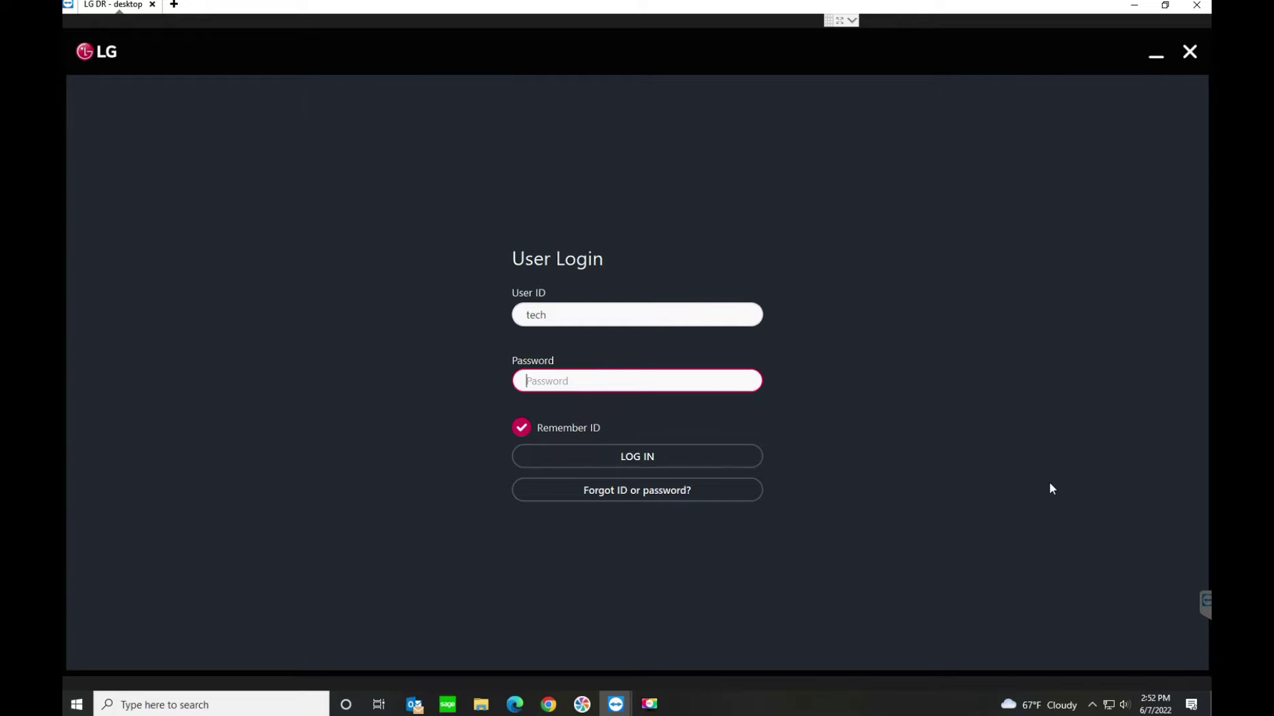
- Enter the account password for the tech user and log in
{"action": "type", "text": "****"}
{"action": "key", "text": "Return"}
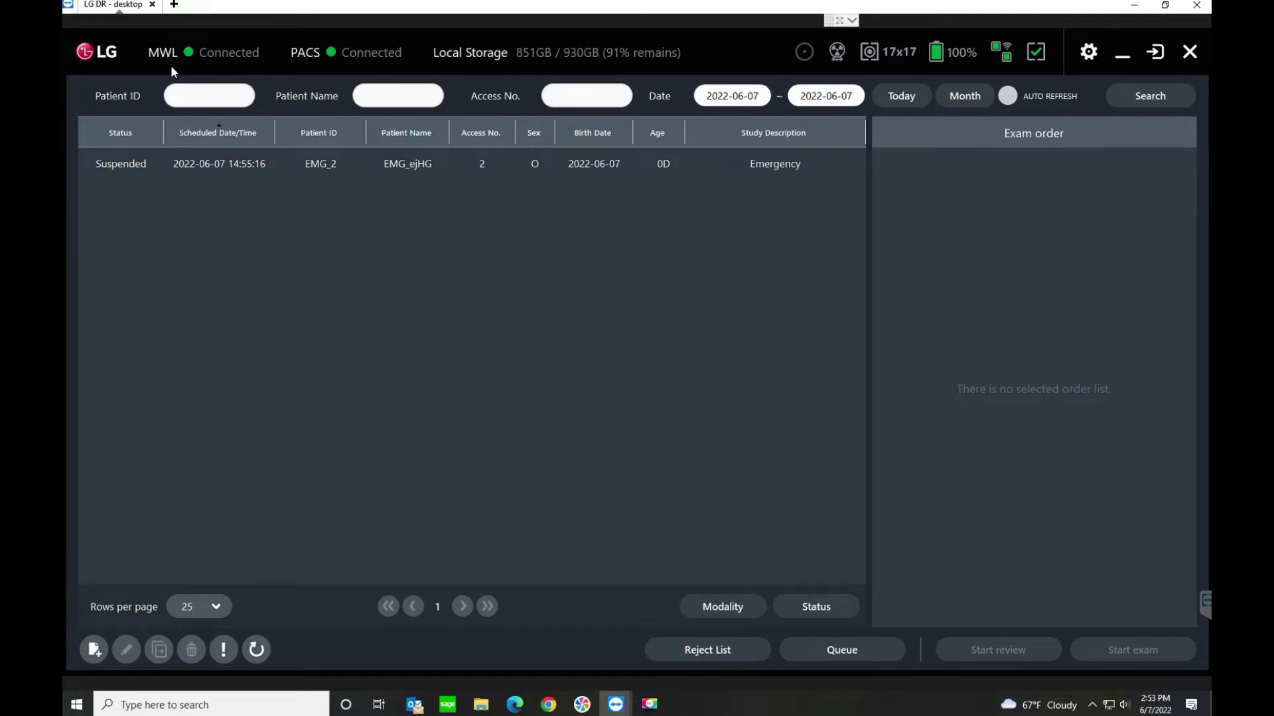
- Start creating a new worklist entry from the exam list
{"action": "left_click", "coordinate": [221, 164]}
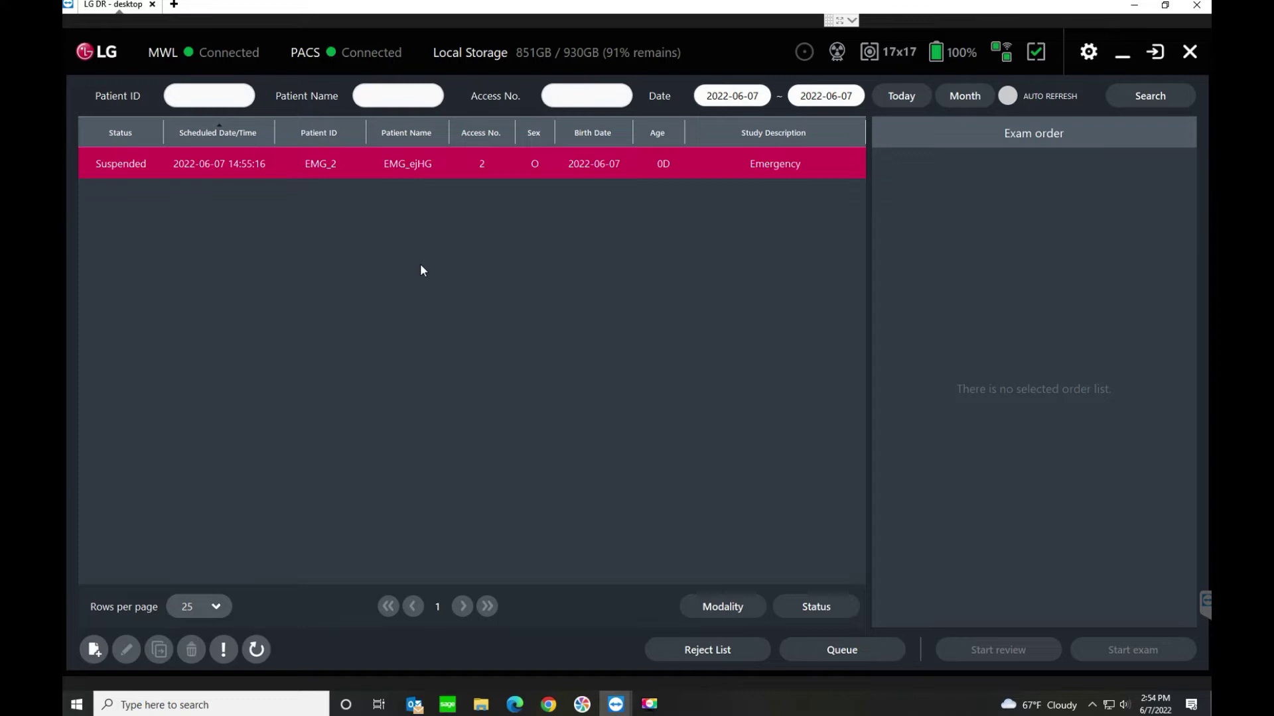
{"action": "left_click", "coordinate": [424, 260]}
{"action": "left_click", "coordinate": [706, 163]}
{"action": "left_click", "coordinate": [94, 649]}
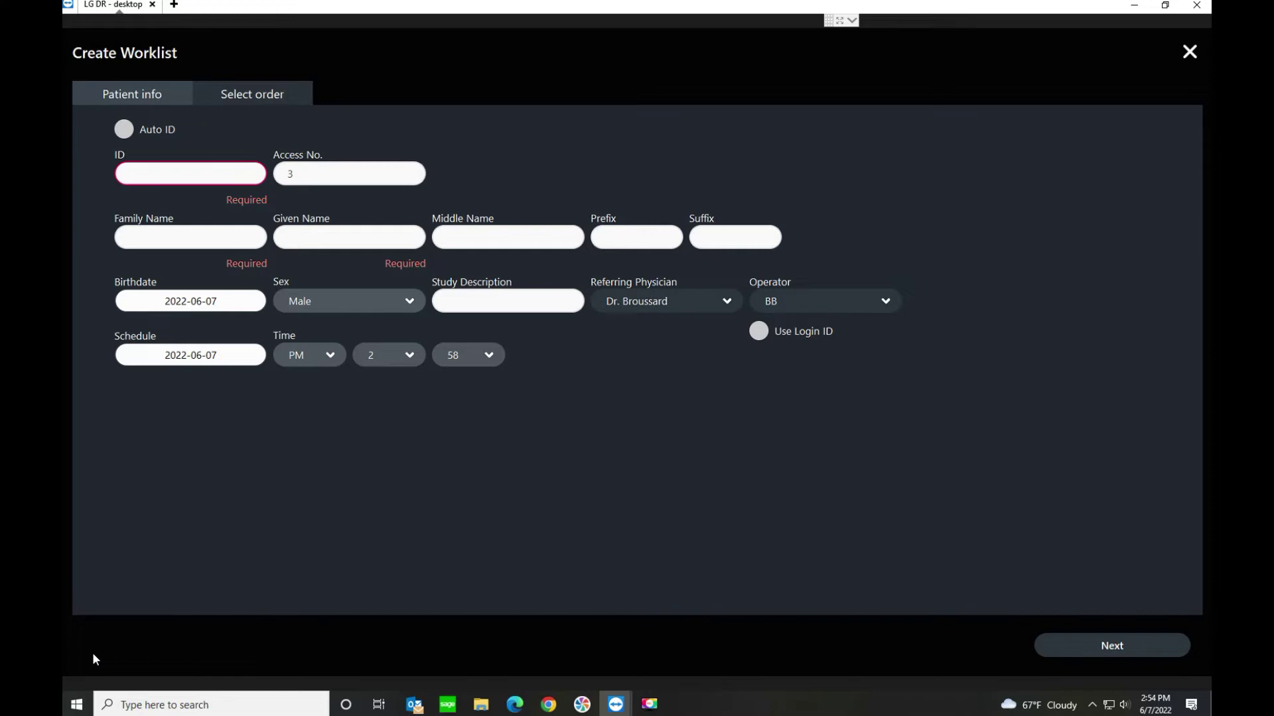
- Fill in the patient's ID, family name and given name
{"action": "type", "text": "45454"}
{"action": "key", "text": "Tab"}
{"action": "key", "text": "Tab"}
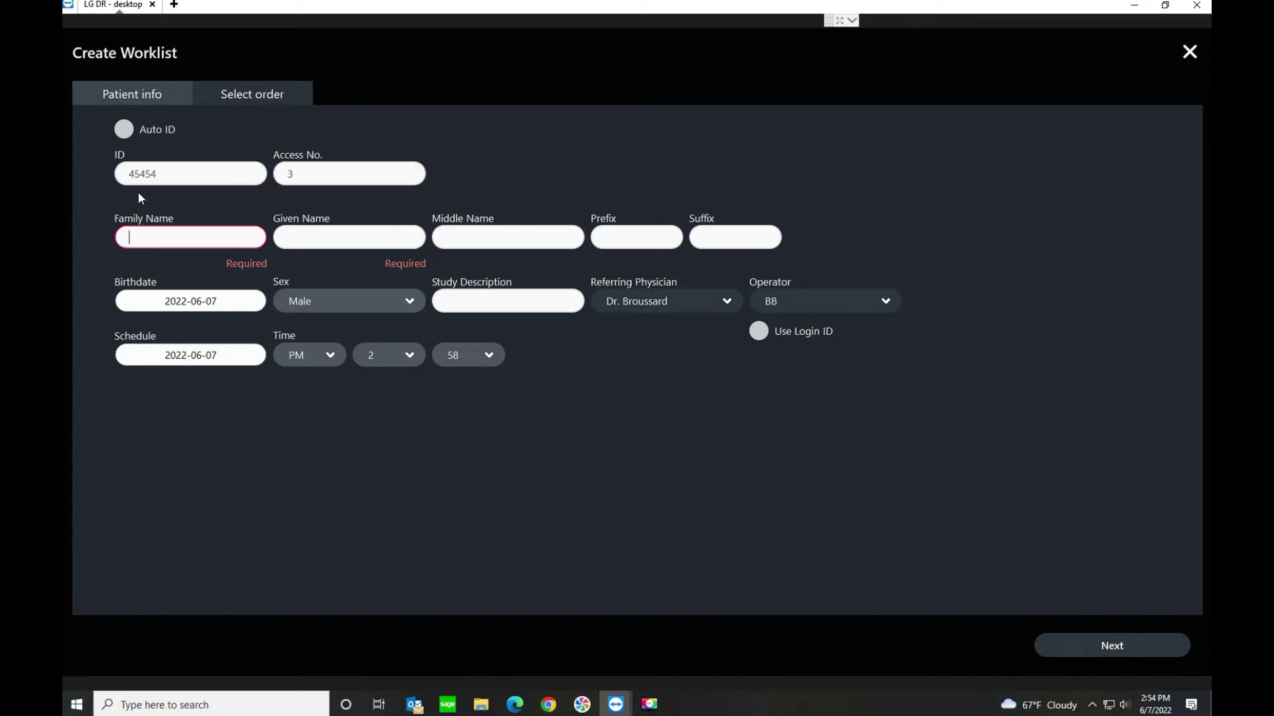
{"action": "type", "text": "Smith"}
{"action": "key", "text": "Tab"}
{"action": "type", "text": "Jon"}
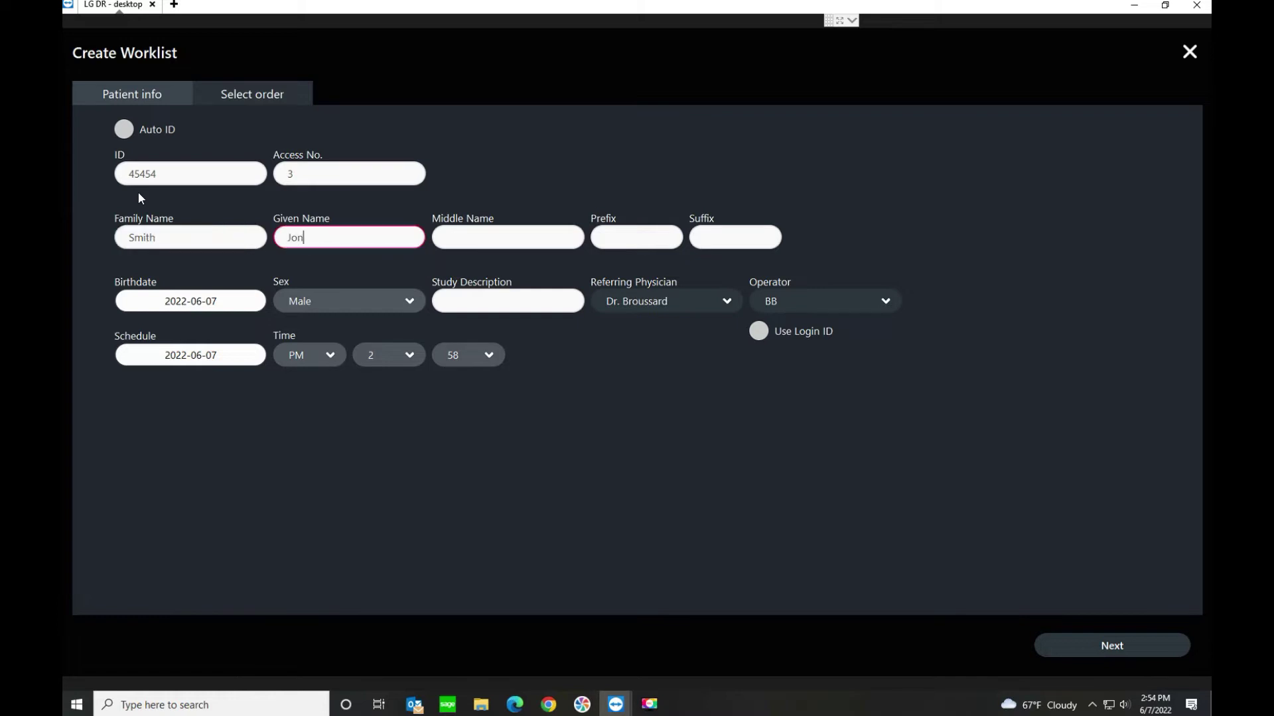
- Set the patient's birthdate, choosing the year, month and day in the calendar
{"action": "key", "text": "Tab"}
{"action": "key", "text": "Tab"}
{"action": "key", "text": "Tab"}
{"action": "key", "text": "Tab"}
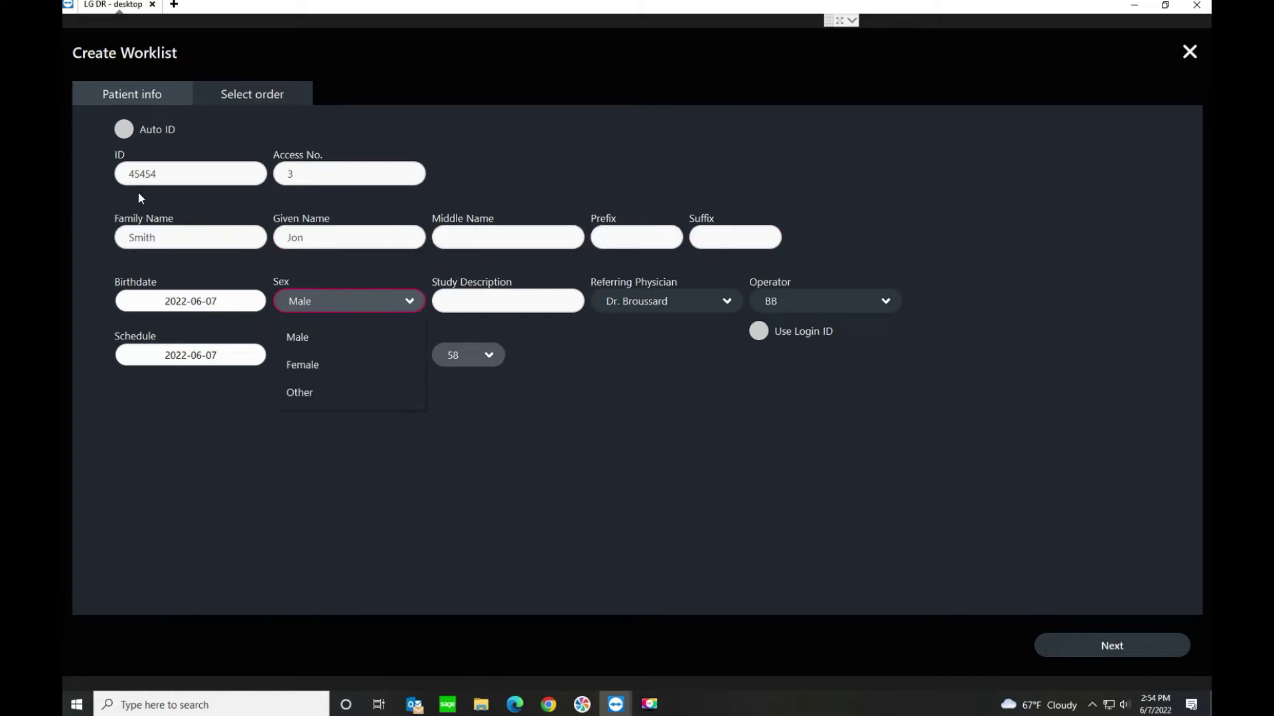
{"action": "left_click", "coordinate": [196, 302]}
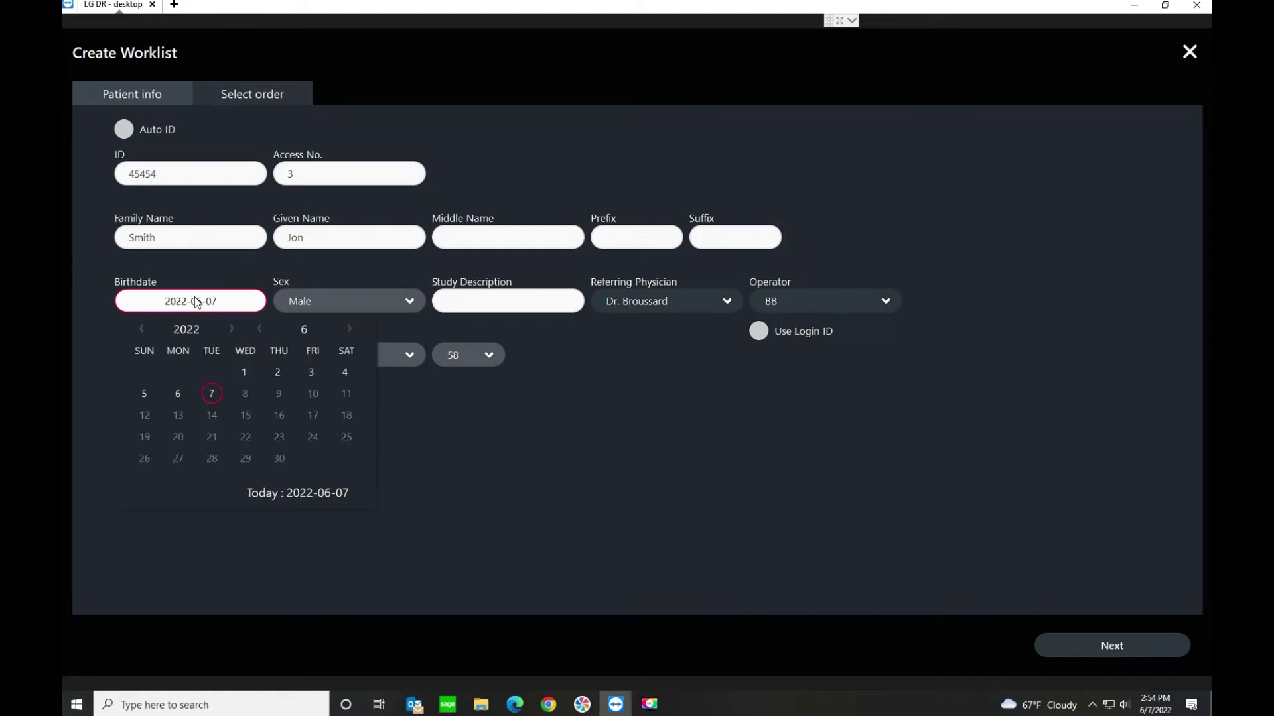
{"action": "left_click", "coordinate": [195, 329]}
{"action": "type", "text": "197"}
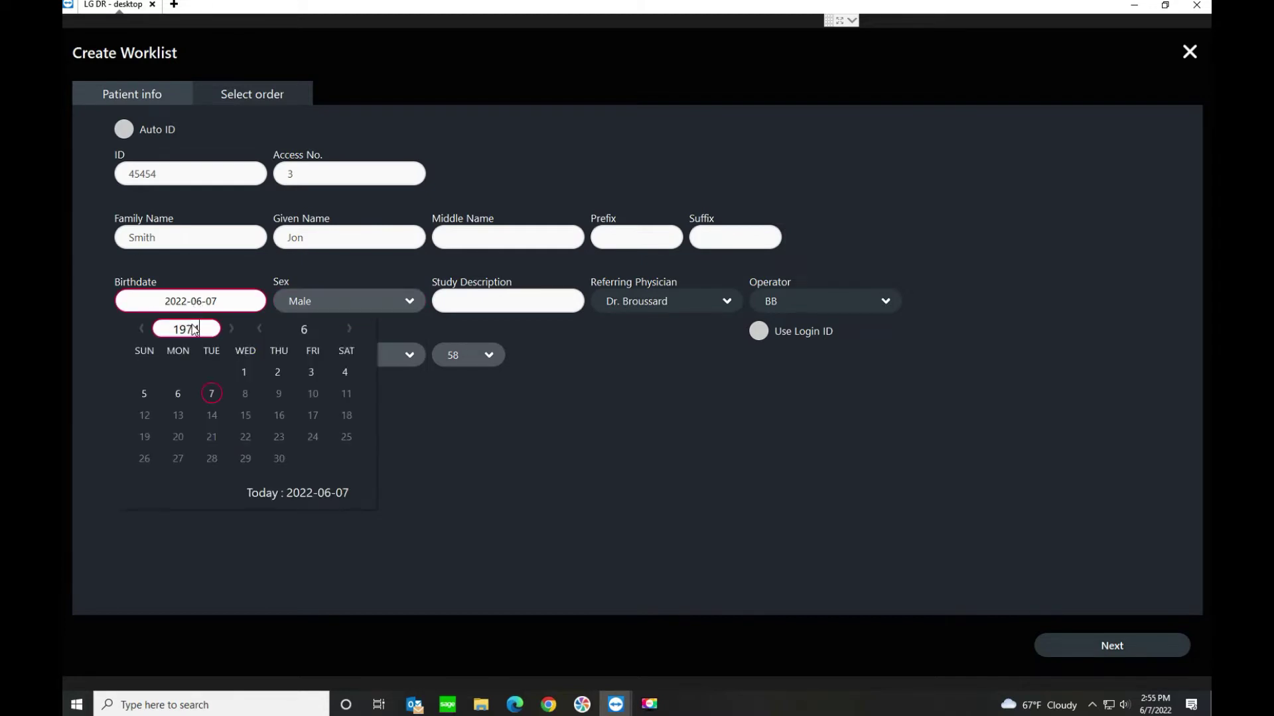
{"action": "type", "text": "4"}
{"action": "key", "text": "Tab"}
{"action": "type", "text": "8"}
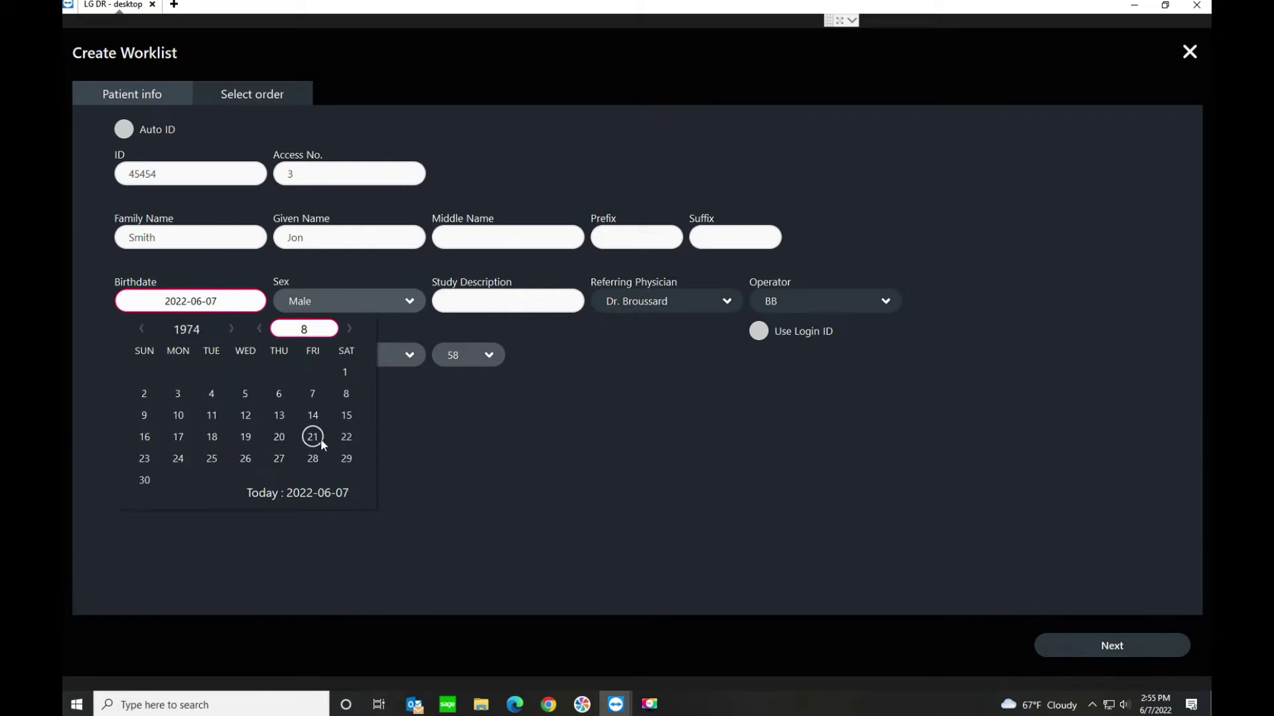
{"action": "left_click", "coordinate": [345, 438]}
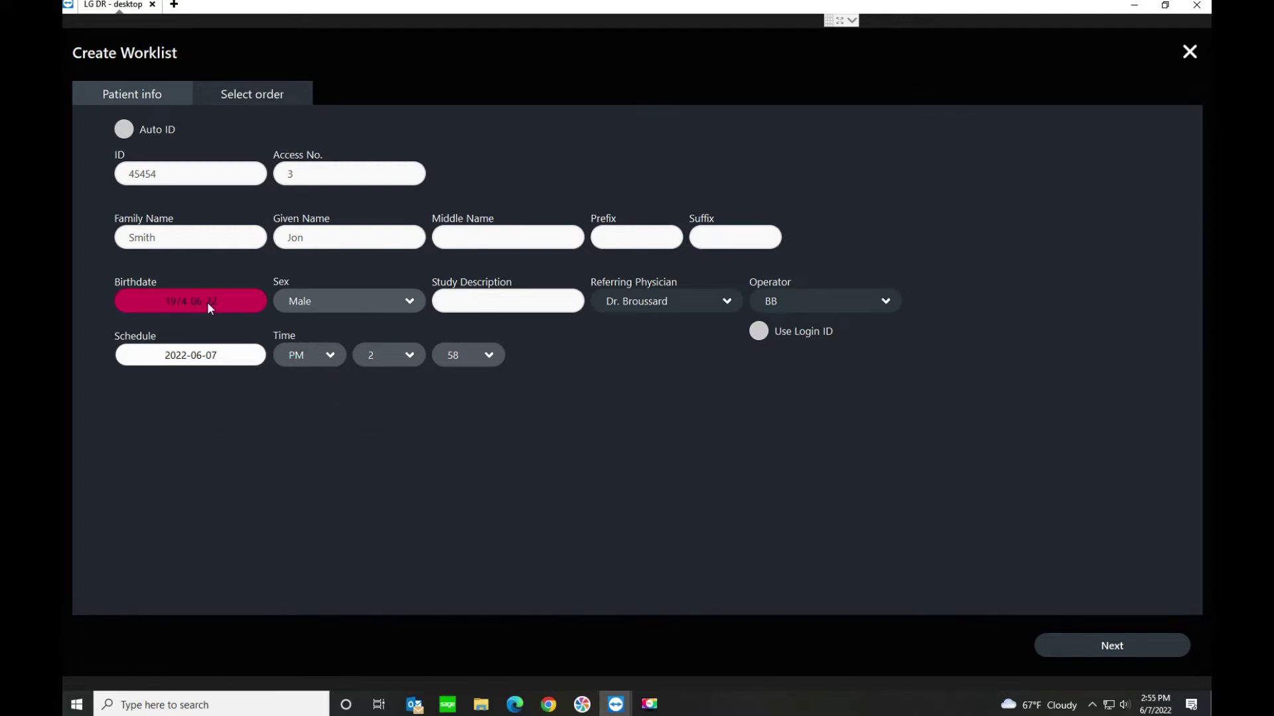
- Set the patient's sex to Male and enter Chest as the study description
{"action": "left_click", "coordinate": [346, 305]}
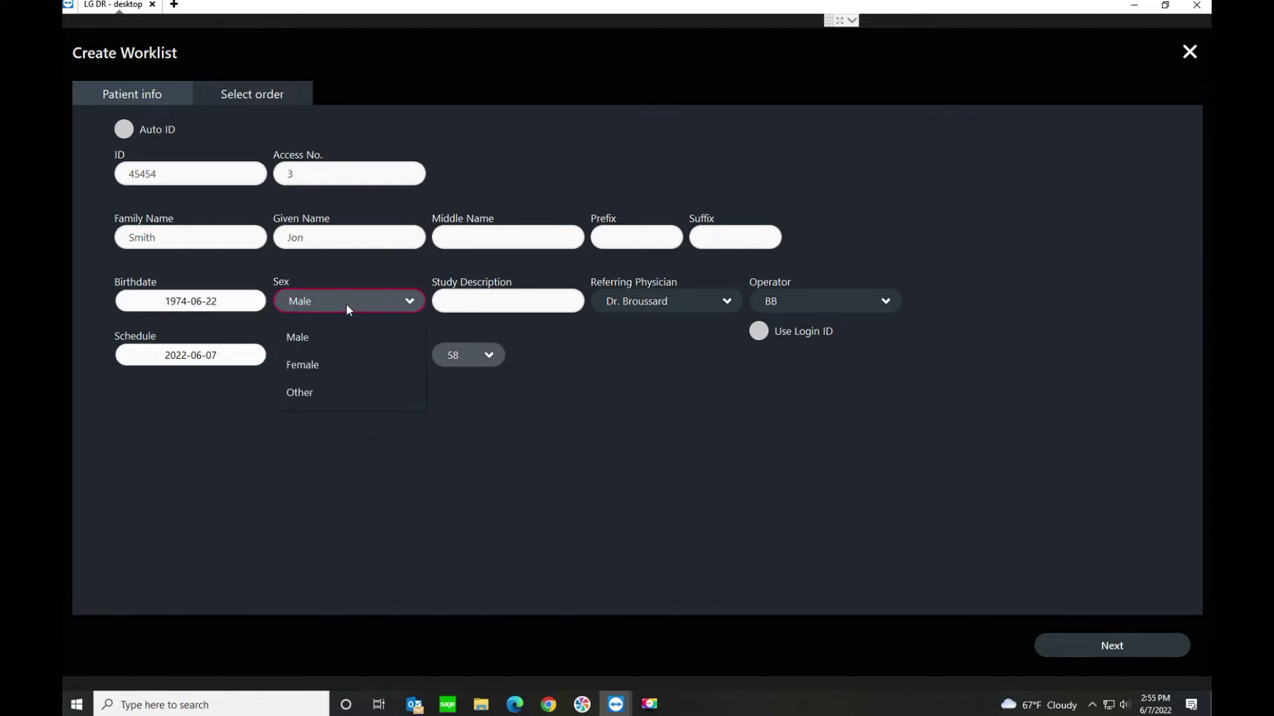
{"action": "left_click", "coordinate": [325, 337]}
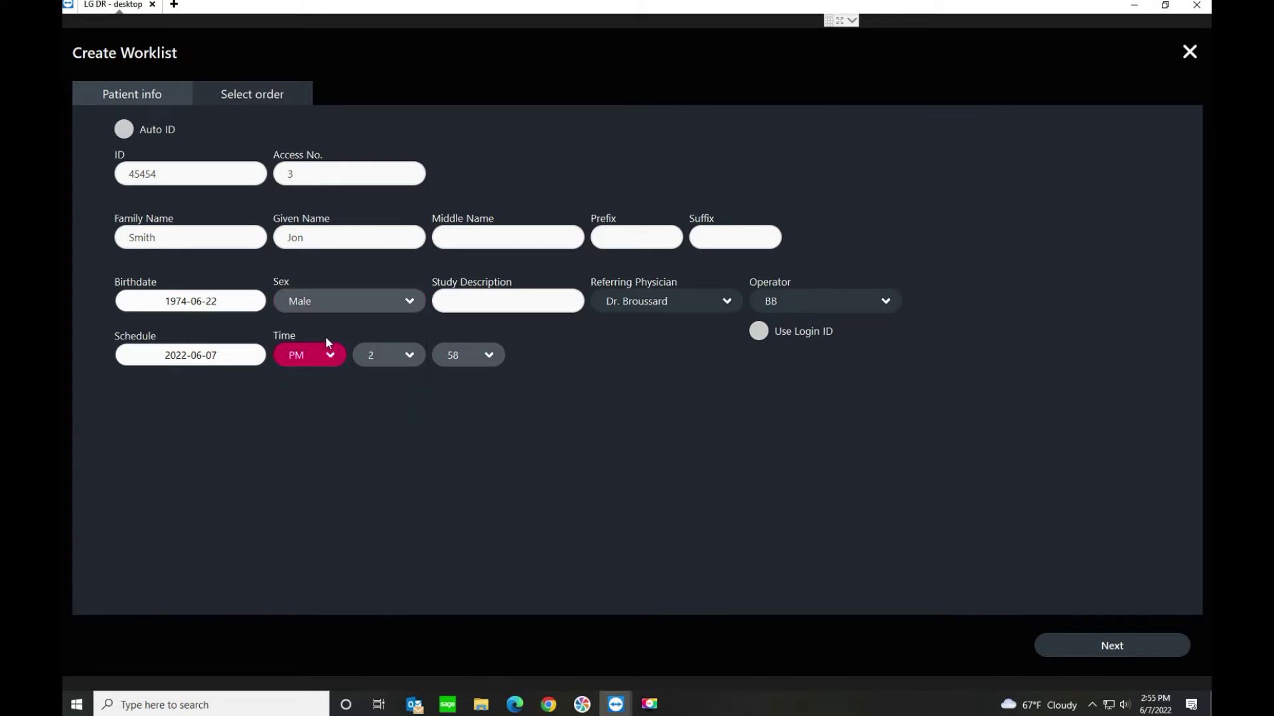
{"action": "left_click", "coordinate": [467, 298]}
{"action": "type", "text": "Chest"}
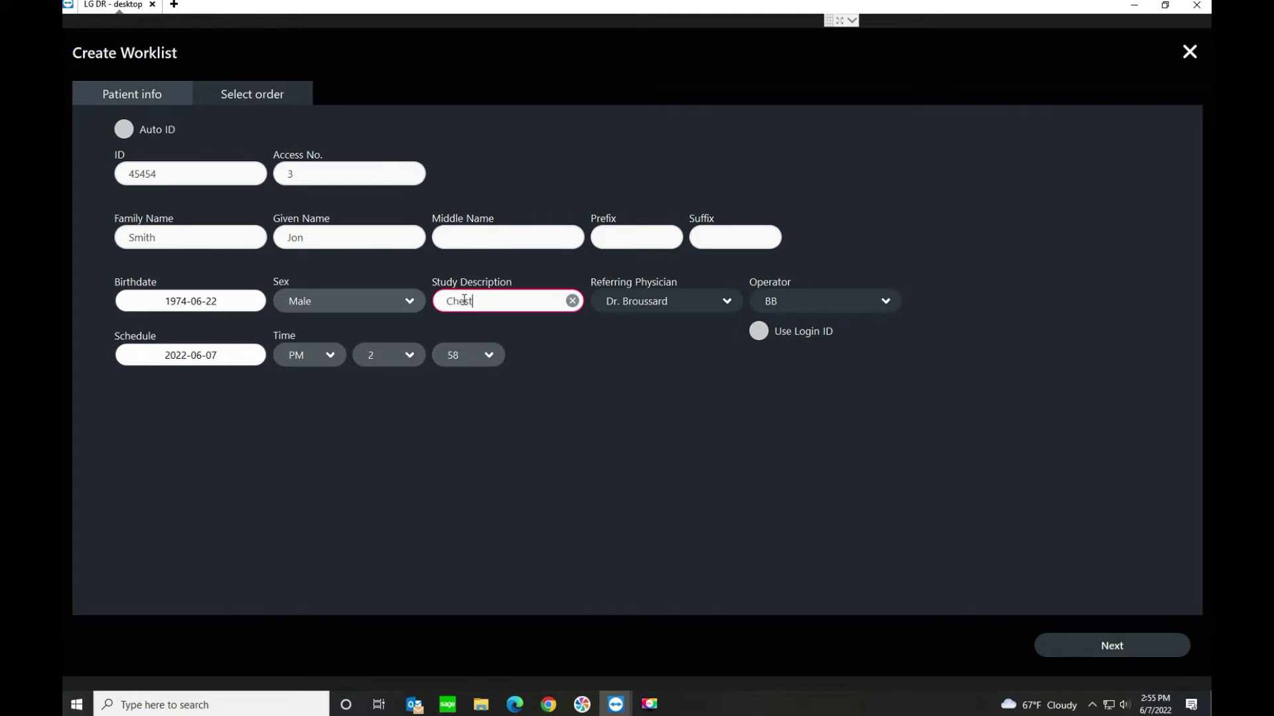
- Review the referring physician and operator choices, keep the current ones and proceed to order selection
{"action": "left_click", "coordinate": [727, 301]}
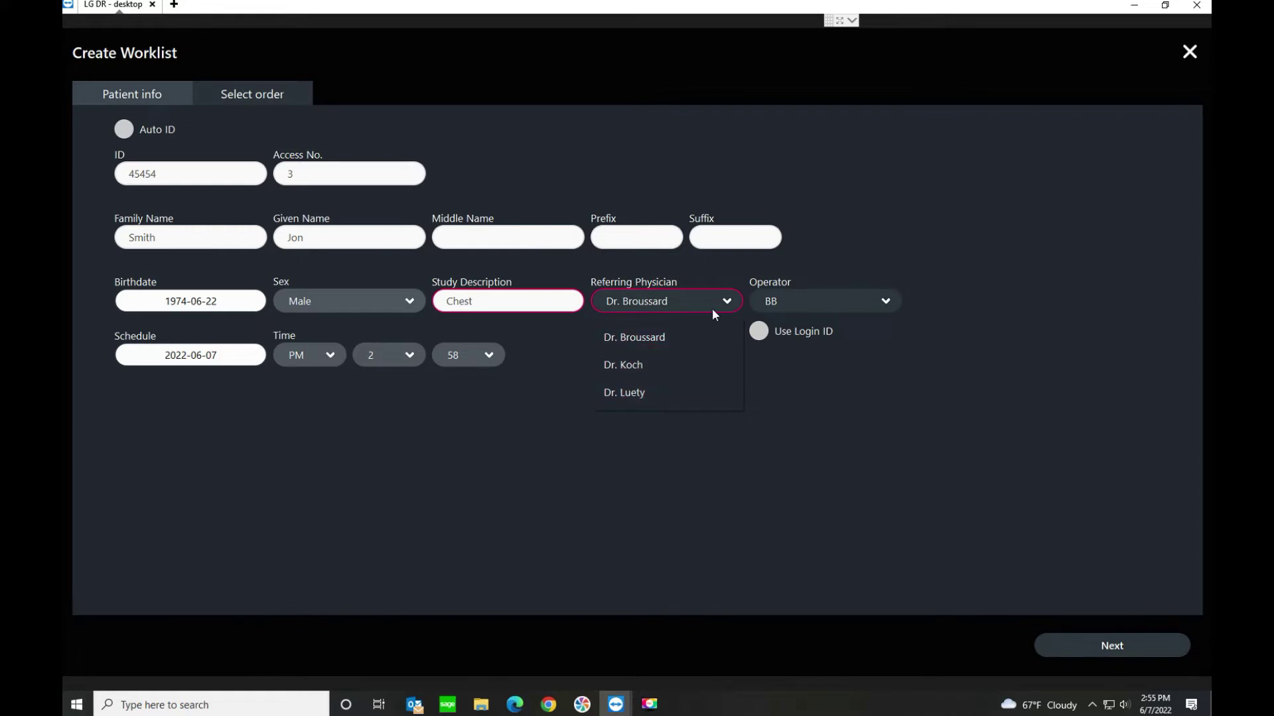
{"action": "left_click", "coordinate": [733, 300]}
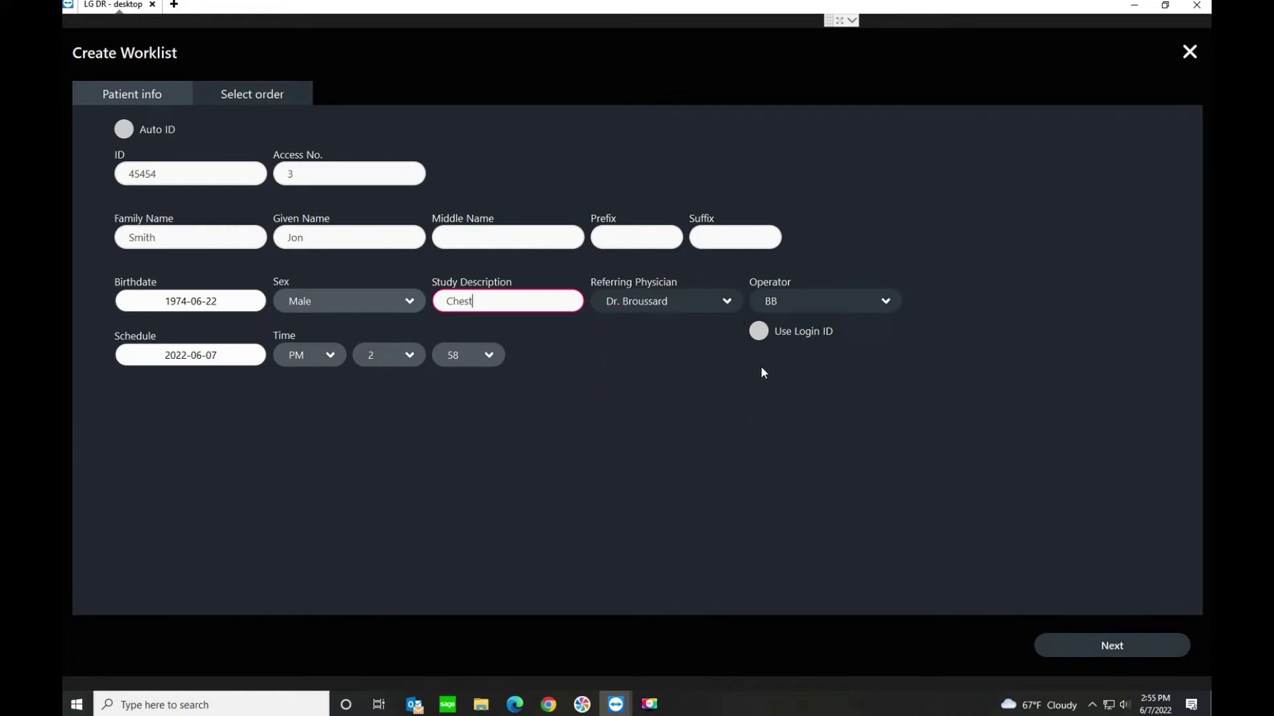
{"action": "left_click", "coordinate": [845, 300]}
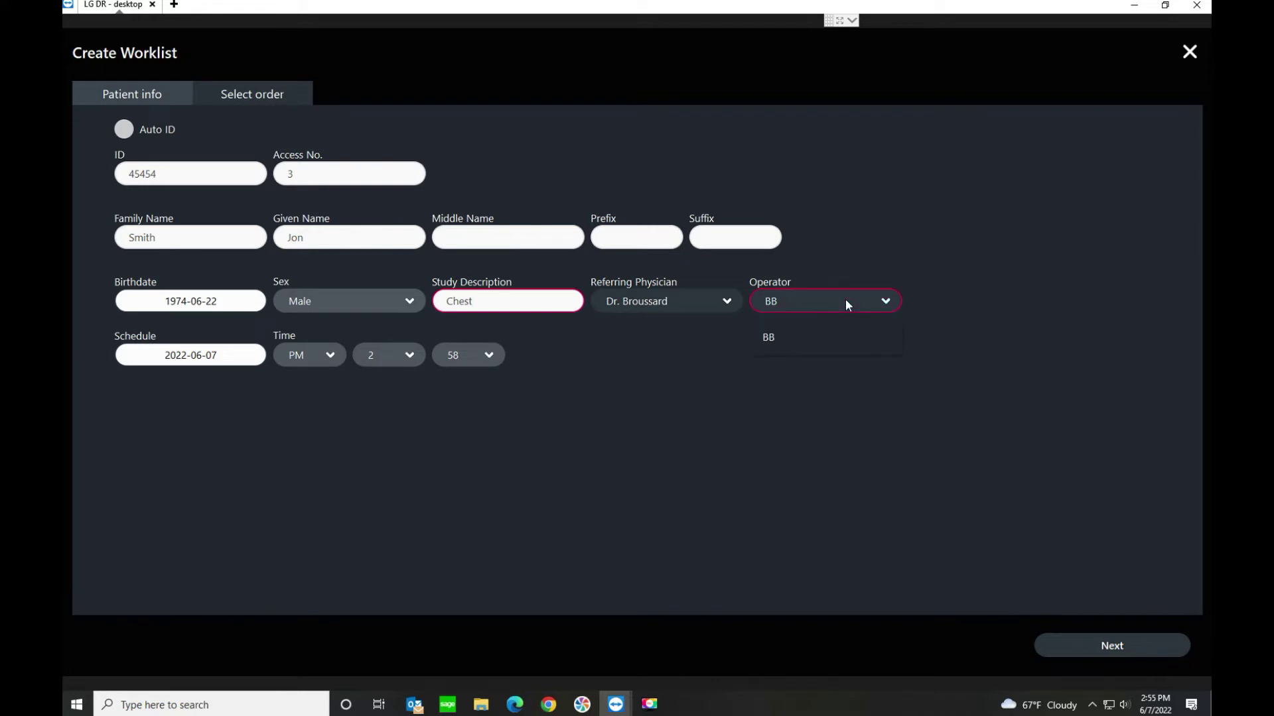
{"action": "left_click", "coordinate": [866, 399]}
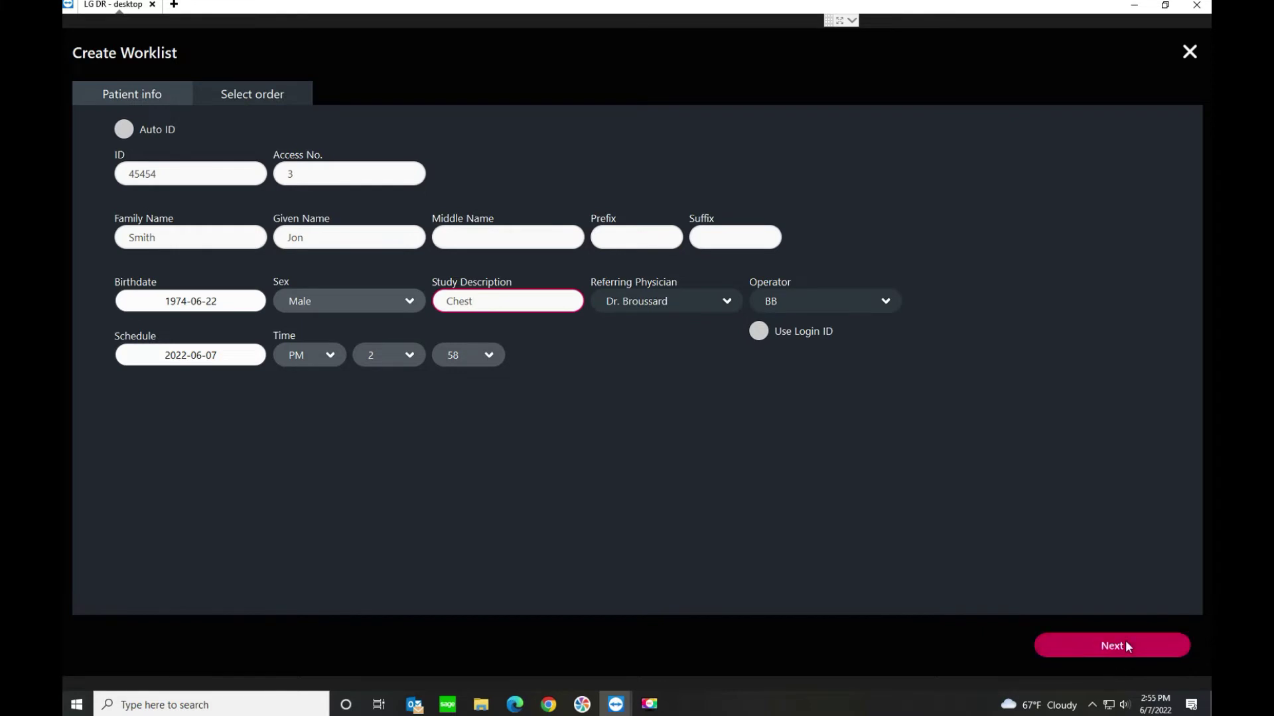
{"action": "left_click", "coordinate": [1125, 640]}
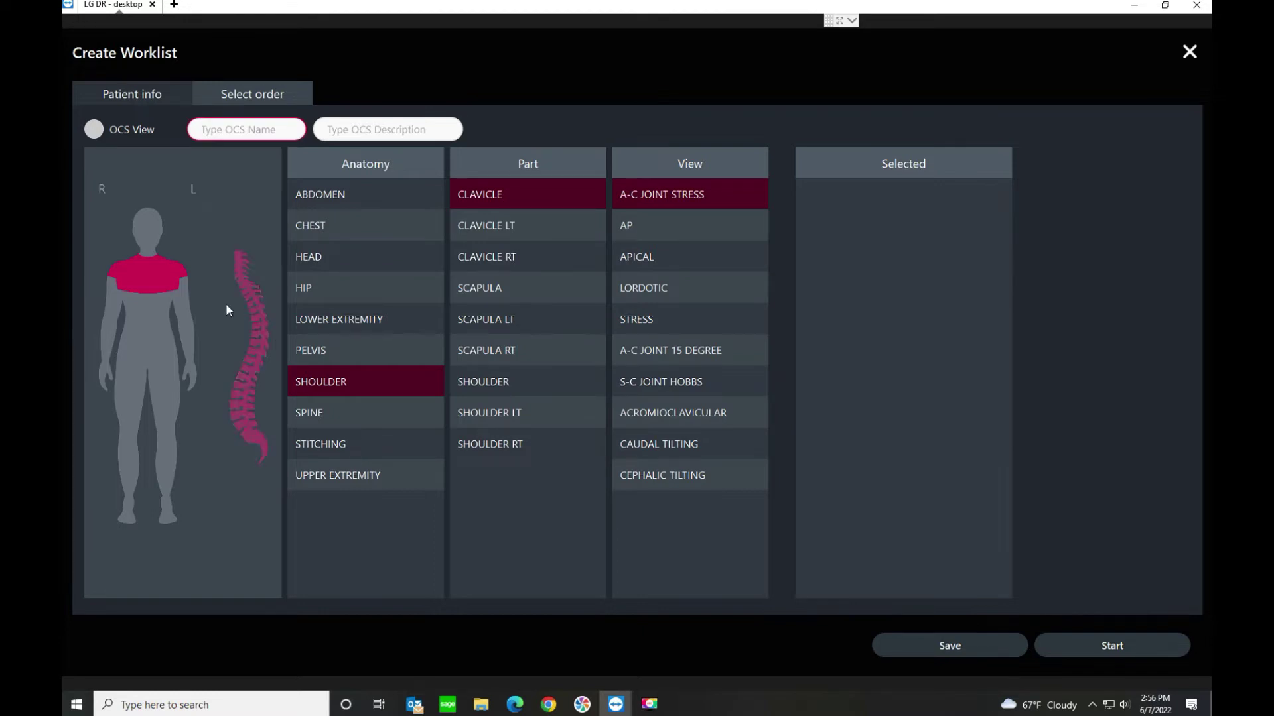
- Browse the parts and views offered for the head, upper extremity and pelvis on the body map
{"action": "left_click", "coordinate": [152, 224]}
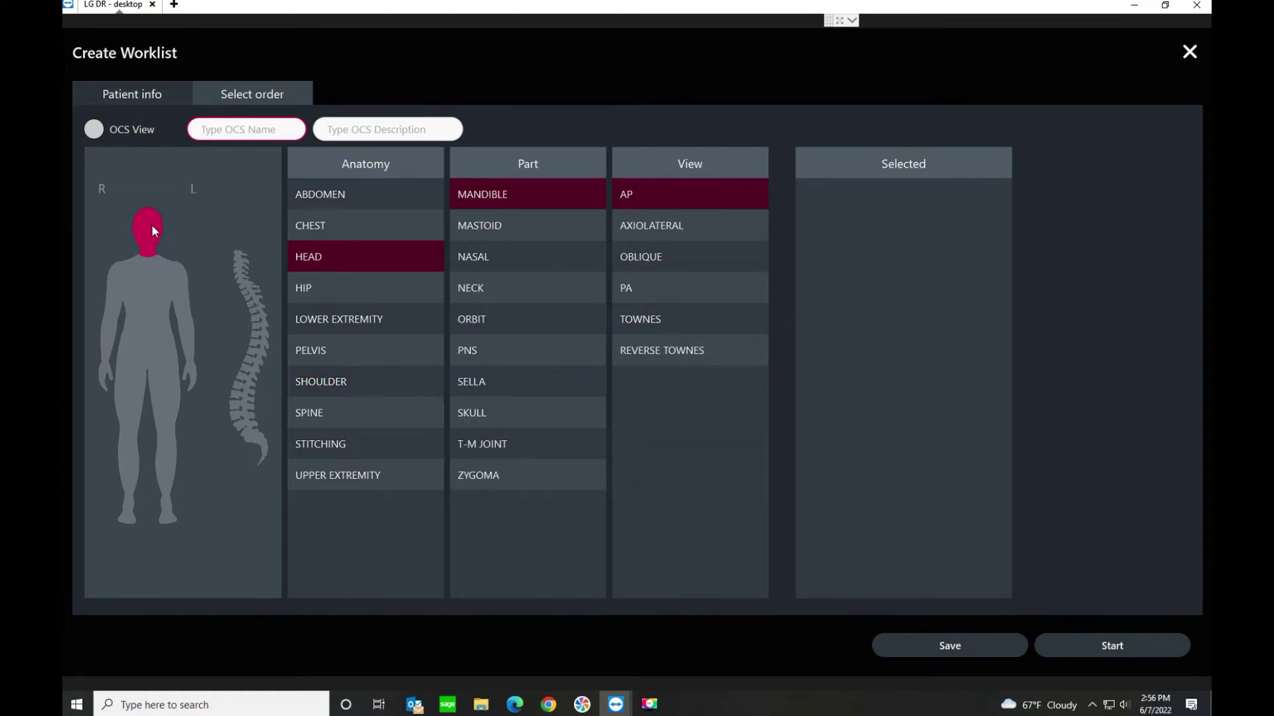
{"action": "left_click", "coordinate": [112, 296]}
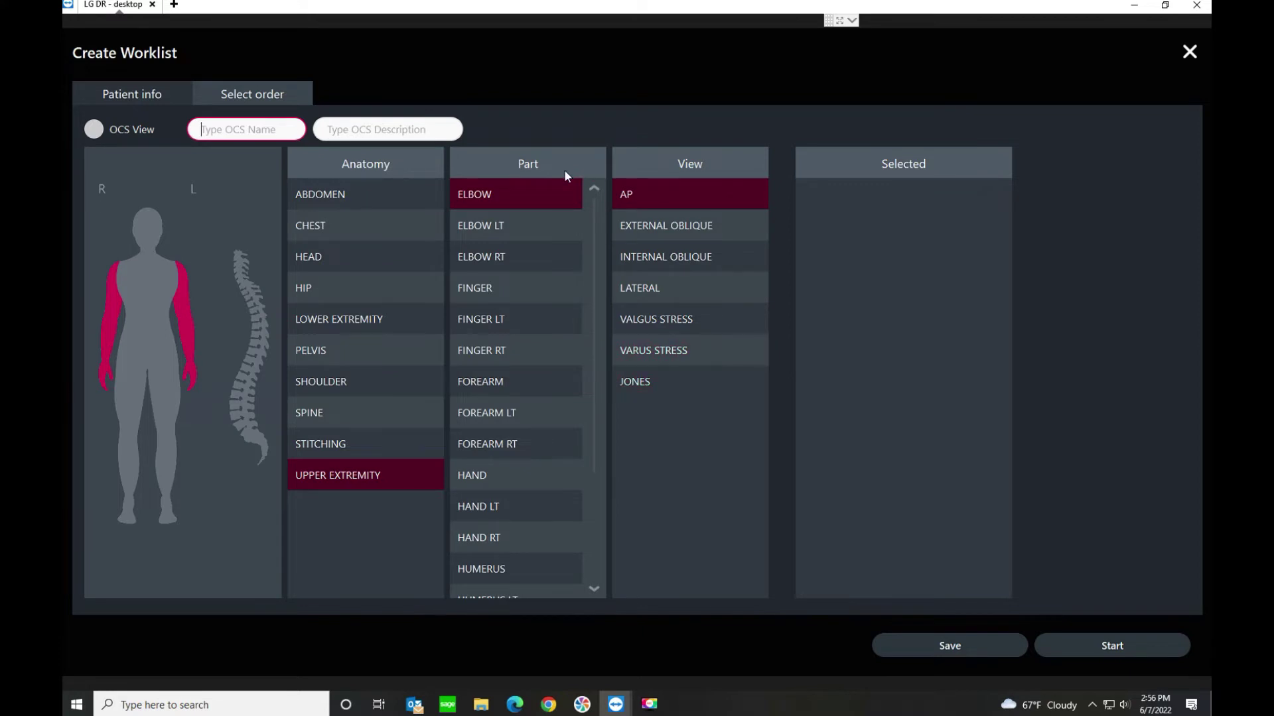
{"action": "left_click", "coordinate": [168, 414]}
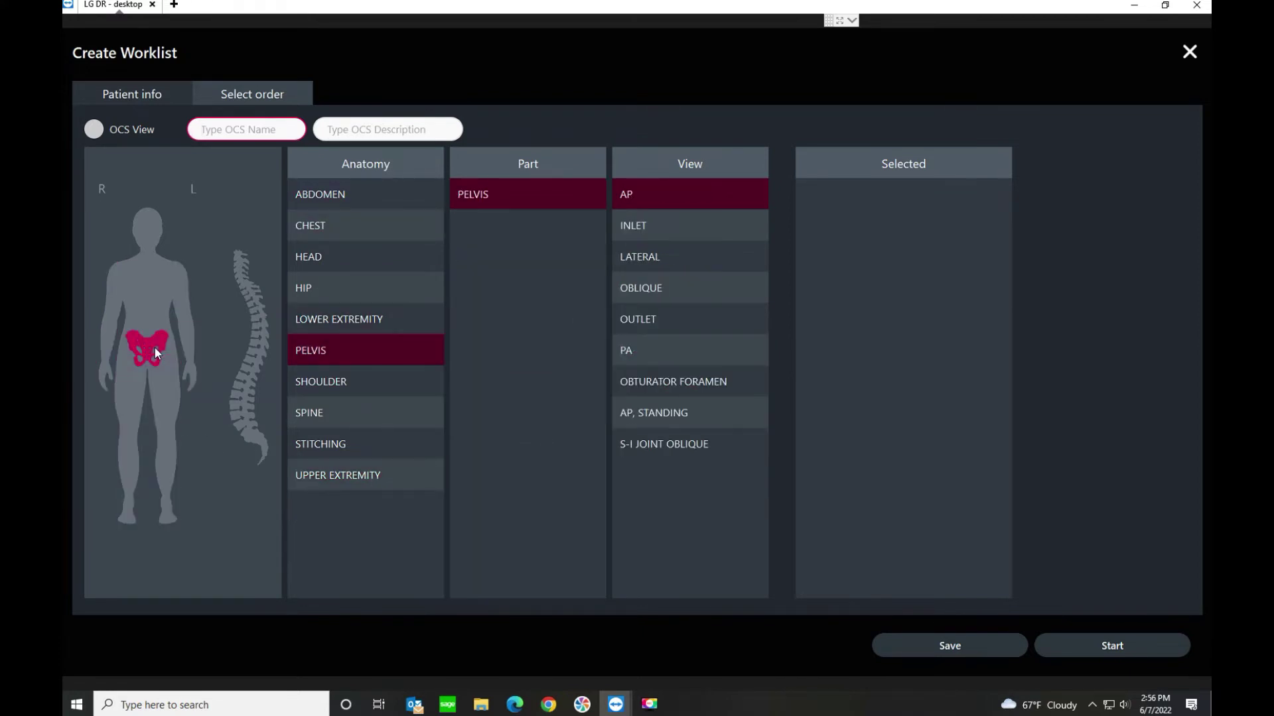
- Add the AP, Extension and Flexion views of the L/S-Spine to the order
{"action": "left_click", "coordinate": [256, 350]}
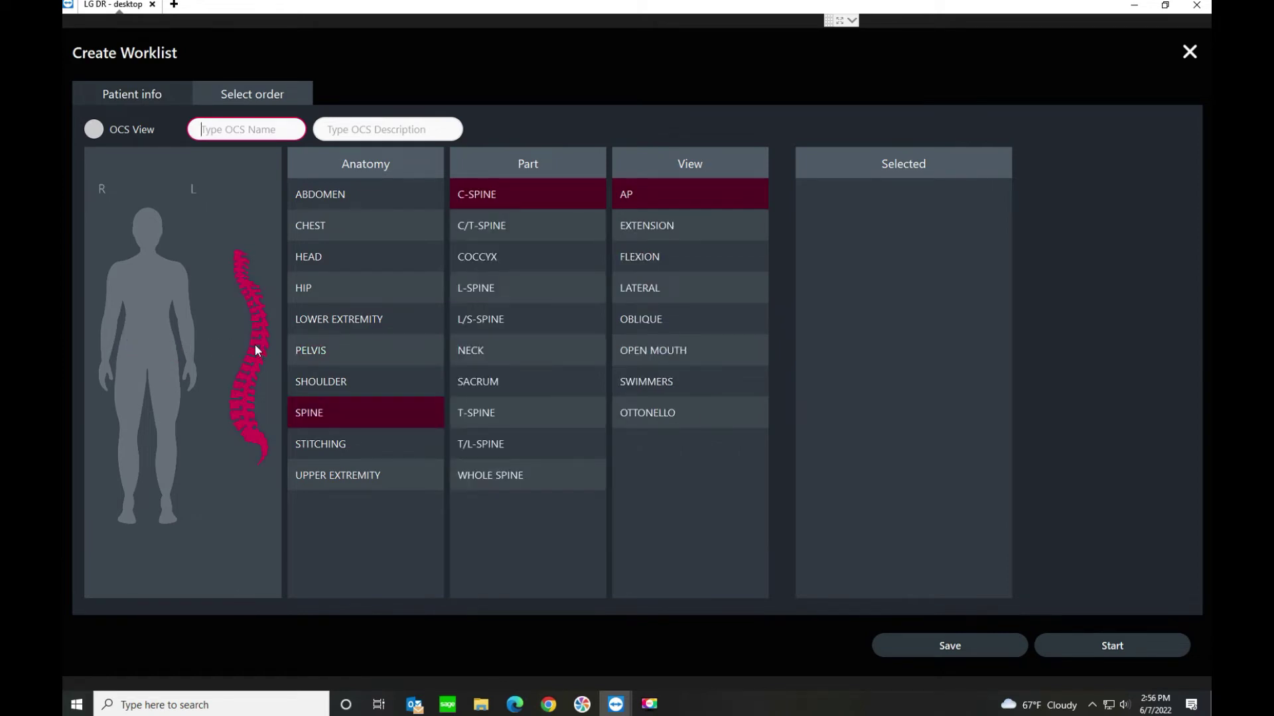
{"action": "left_click", "coordinate": [551, 320]}
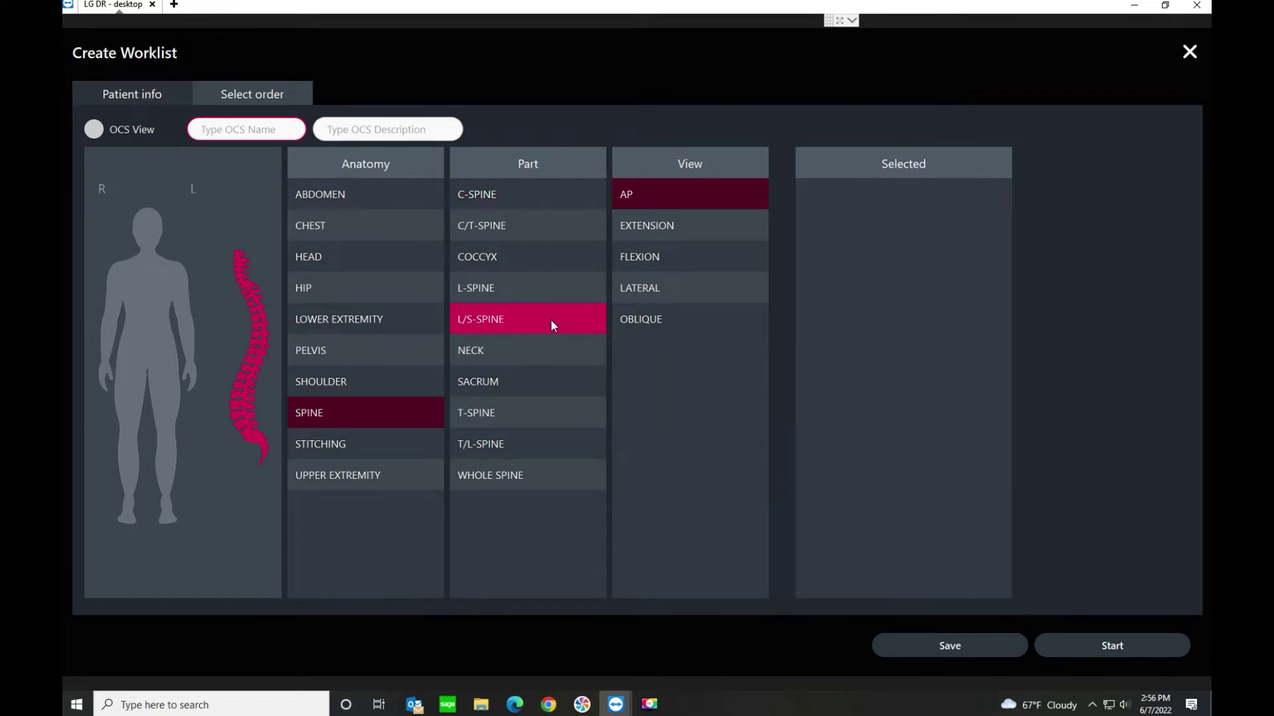
{"action": "left_click", "coordinate": [698, 197]}
{"action": "left_click", "coordinate": [694, 227]}
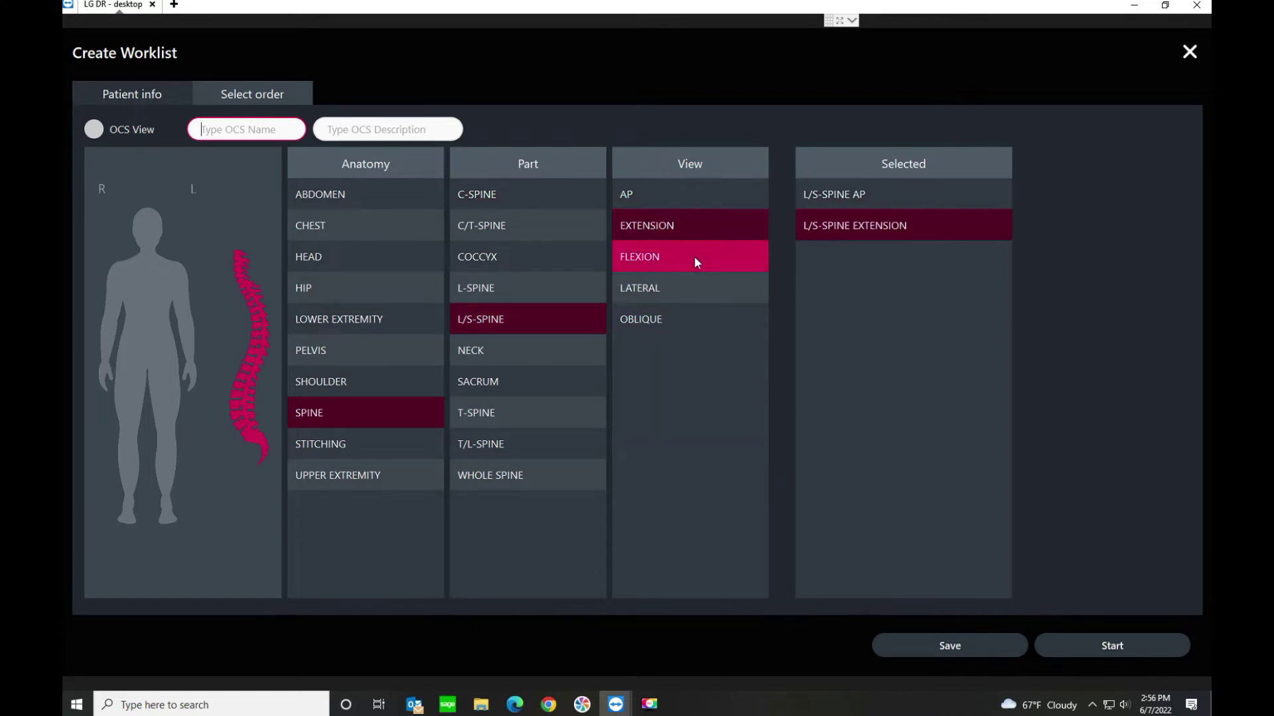
{"action": "left_click", "coordinate": [694, 257]}
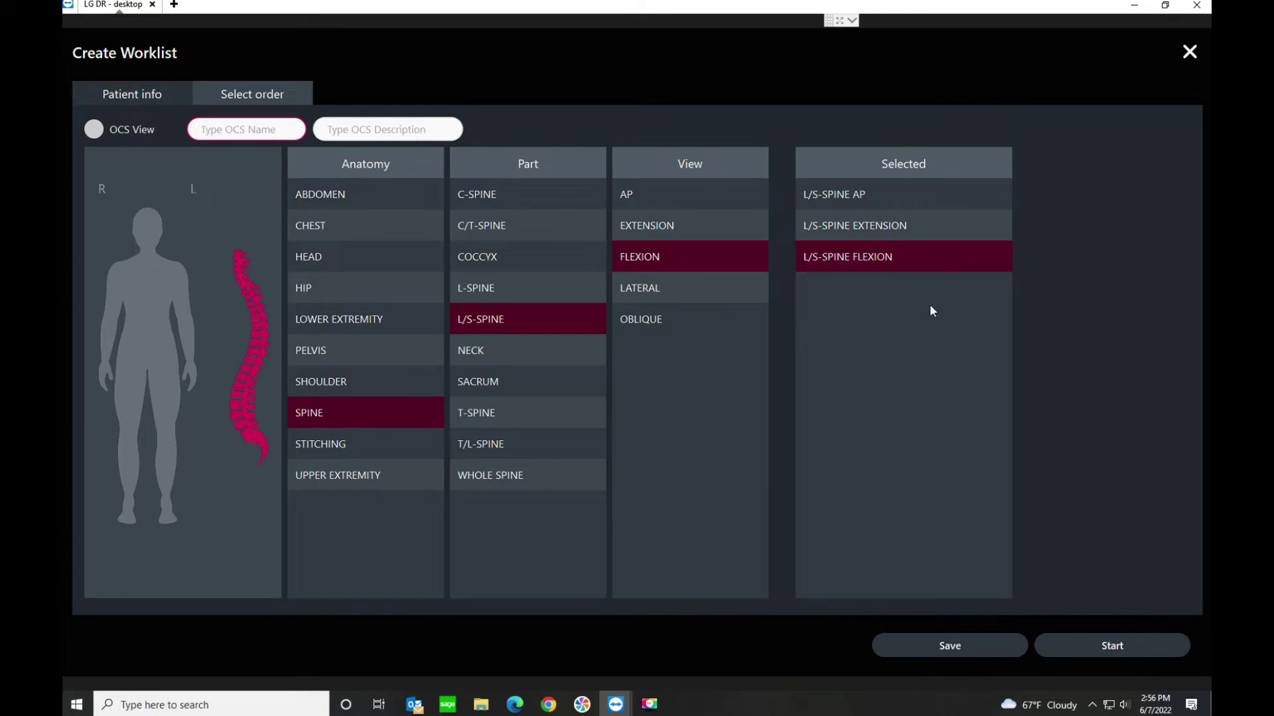
- Remove the three L/S-Spine views from the selected order
{"action": "left_click", "coordinate": [928, 257]}
{"action": "left_click", "coordinate": [951, 224]}
{"action": "left_click", "coordinate": [972, 186]}
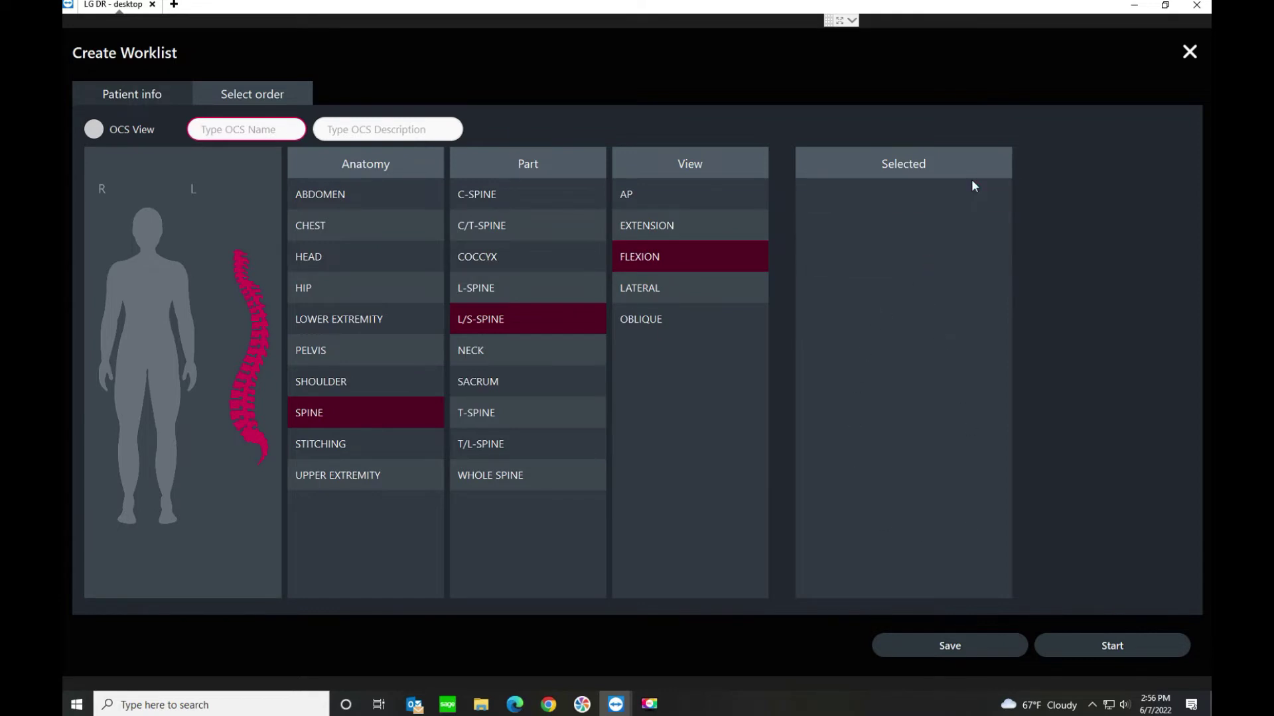
- Enable the OCS View and search the procedure codes for foot
{"action": "left_click", "coordinate": [99, 138]}
{"action": "left_click", "coordinate": [95, 130]}
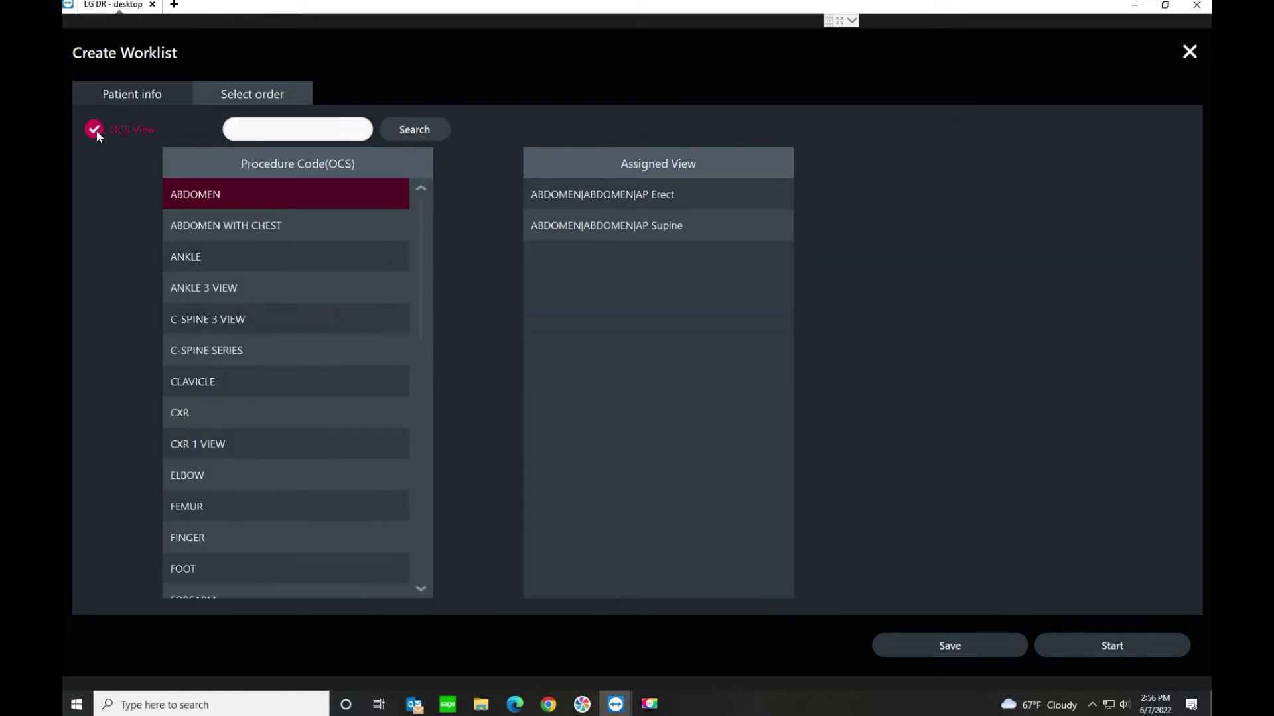
{"action": "left_click", "coordinate": [293, 128]}
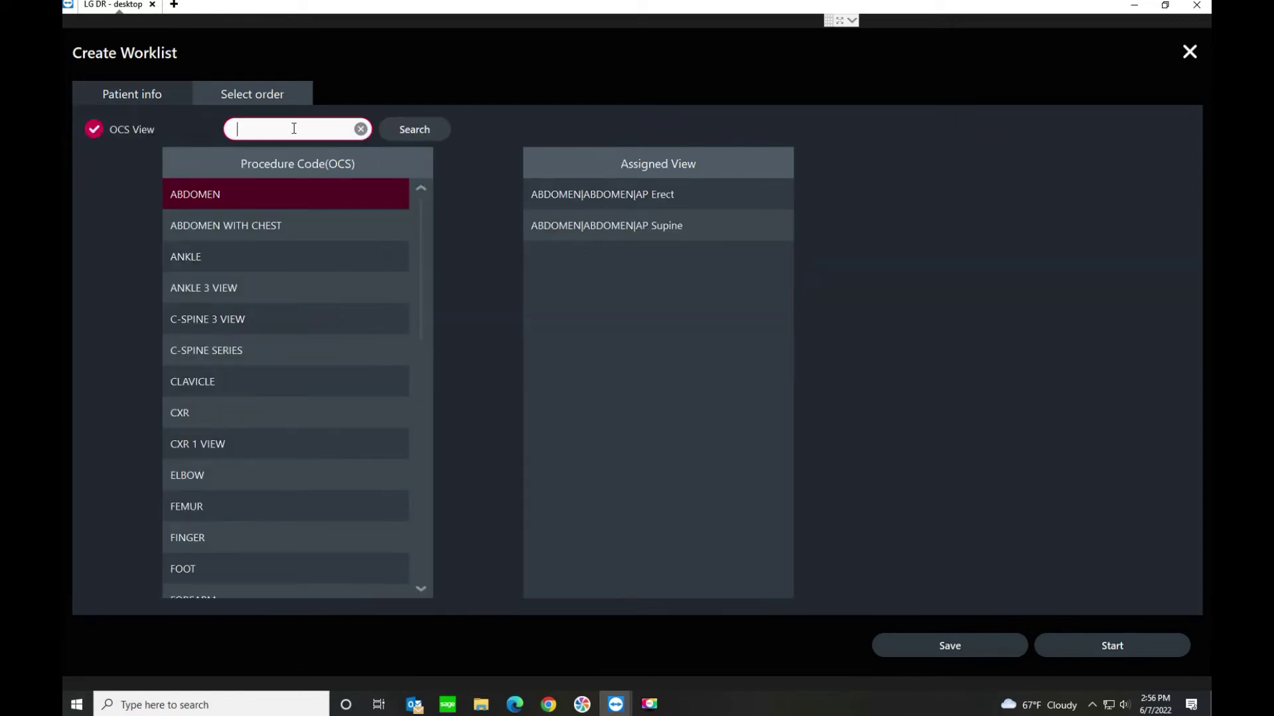
{"action": "type", "text": "foot"}
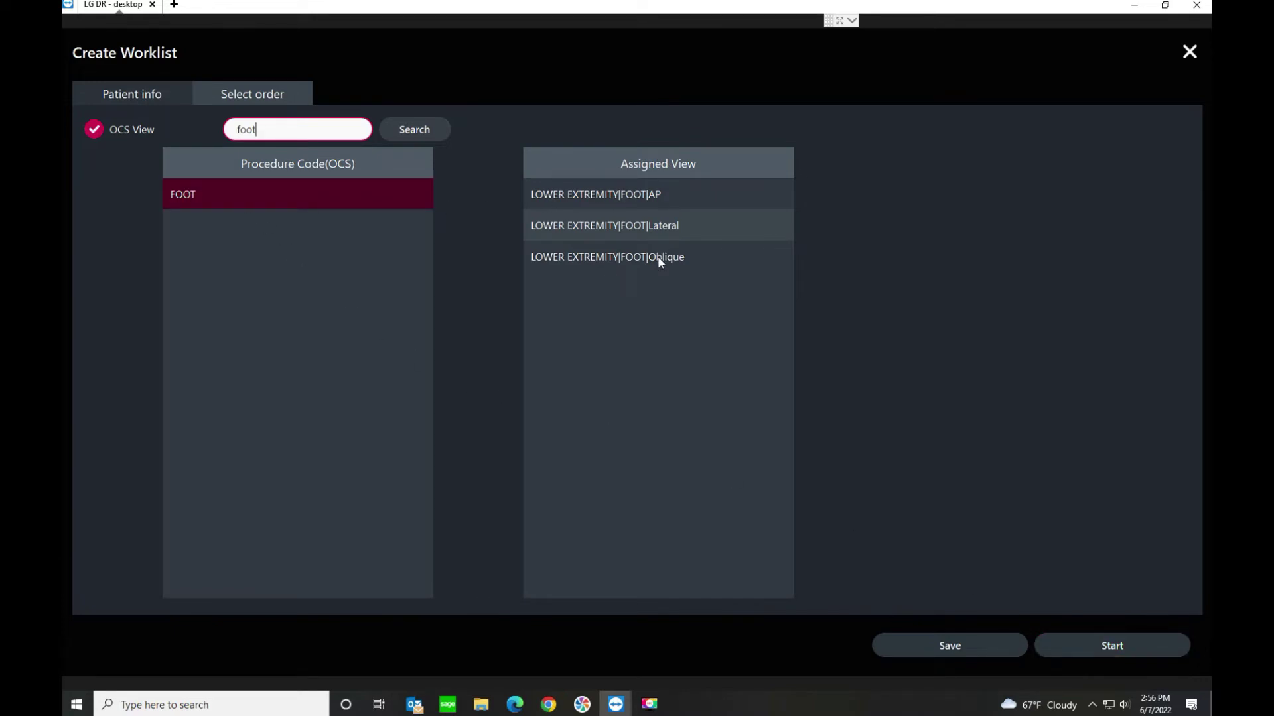
- Search the procedure codes for cxr and start the exam with the CXR procedure
{"action": "double_click", "coordinate": [307, 130]}
{"action": "key", "text": "BackSpace"}
{"action": "type", "text": "cxr"}
{"action": "key", "text": "Return"}
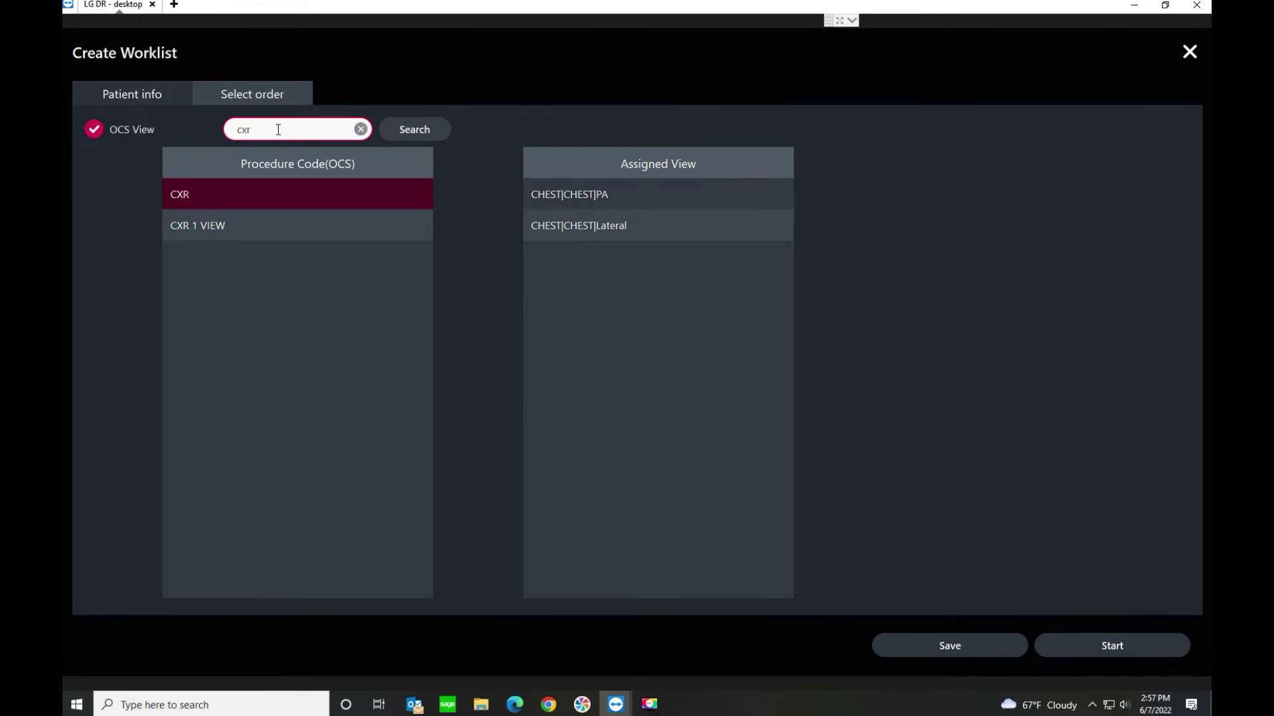
{"action": "left_click_drag", "start_coordinate": [278, 129], "coordinate": [200, 139]}
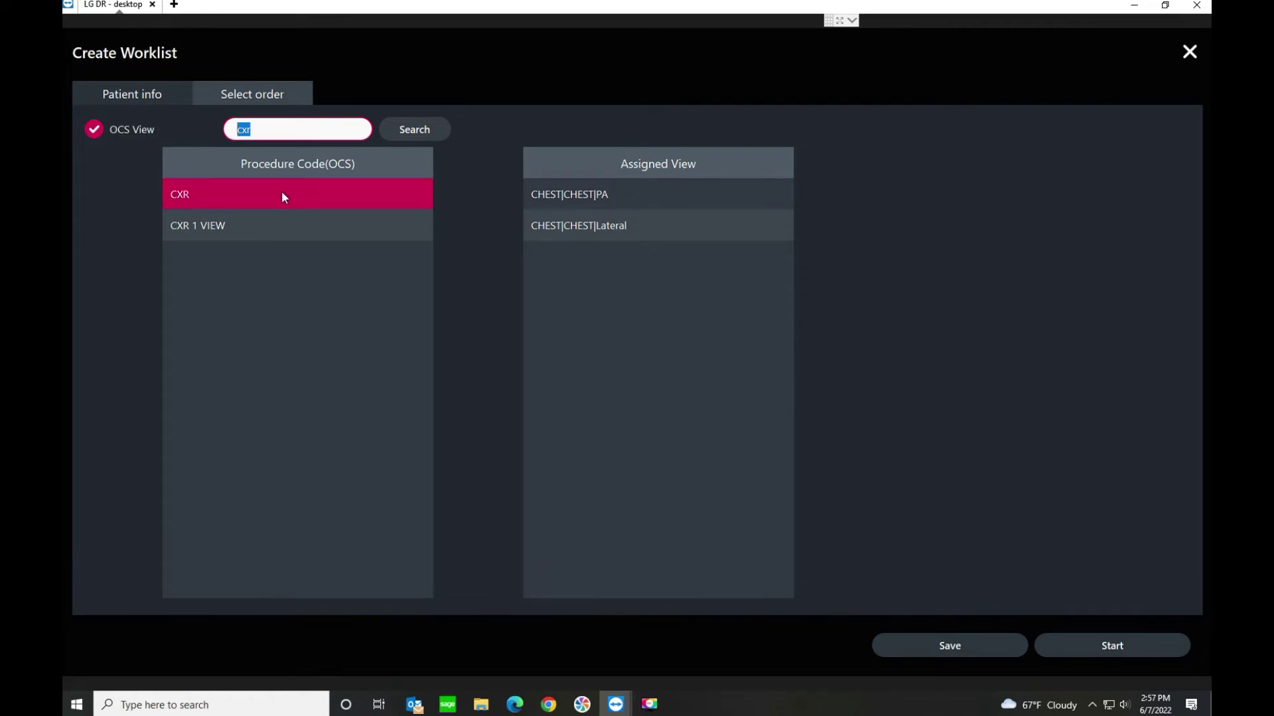
{"action": "left_click", "coordinate": [1120, 646]}
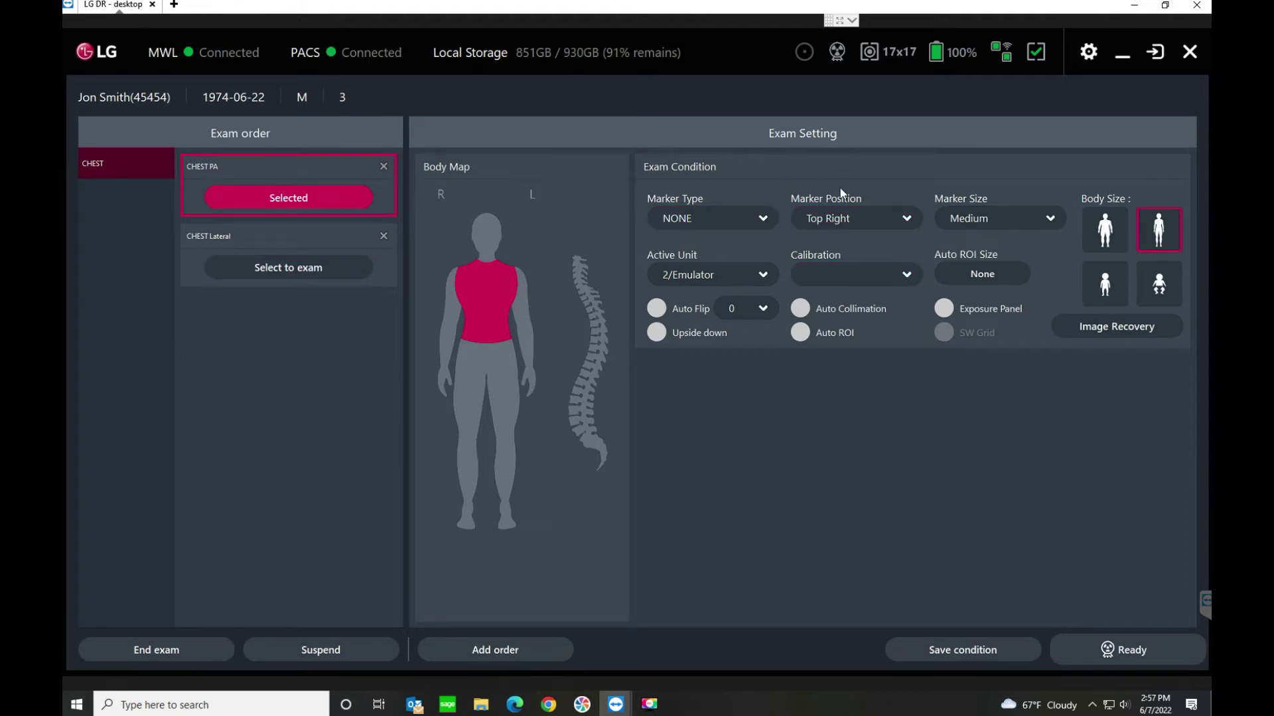
- Set the Chest PA marker type to L and its position to Top Left
{"action": "left_click", "coordinate": [763, 218]}
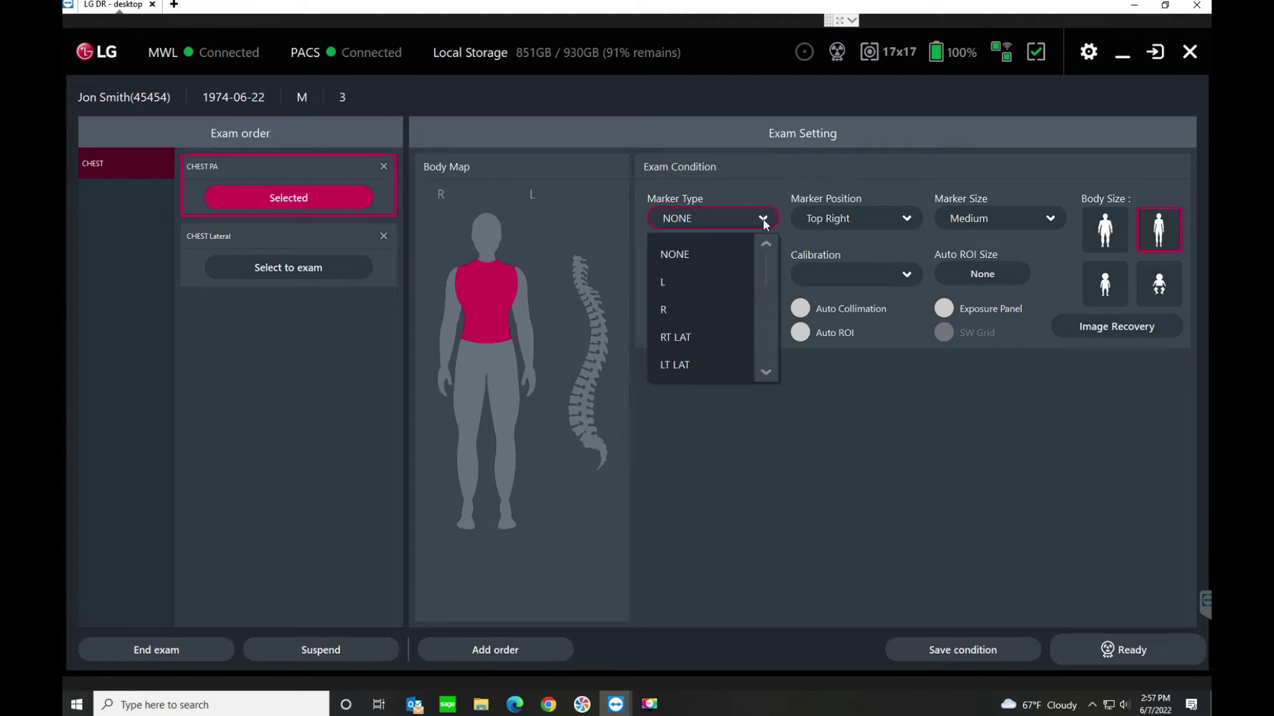
{"action": "left_click", "coordinate": [666, 281]}
{"action": "left_click", "coordinate": [851, 214]}
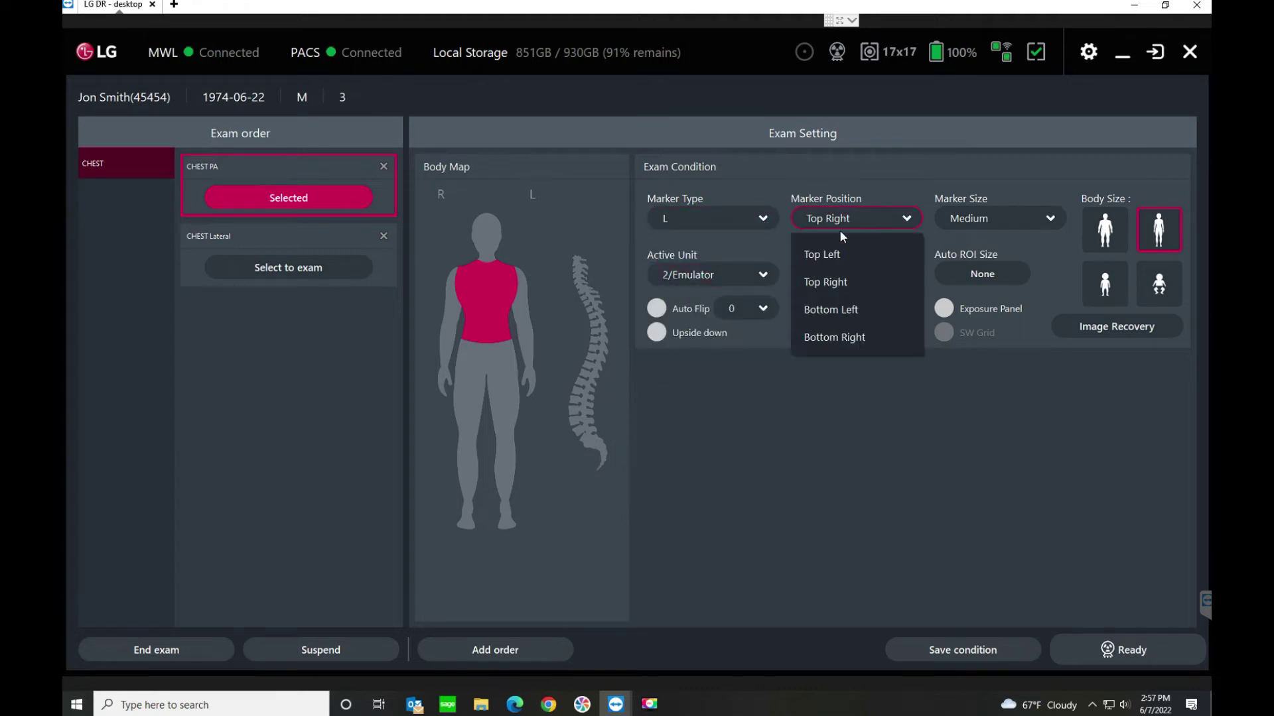
{"action": "left_click", "coordinate": [834, 261]}
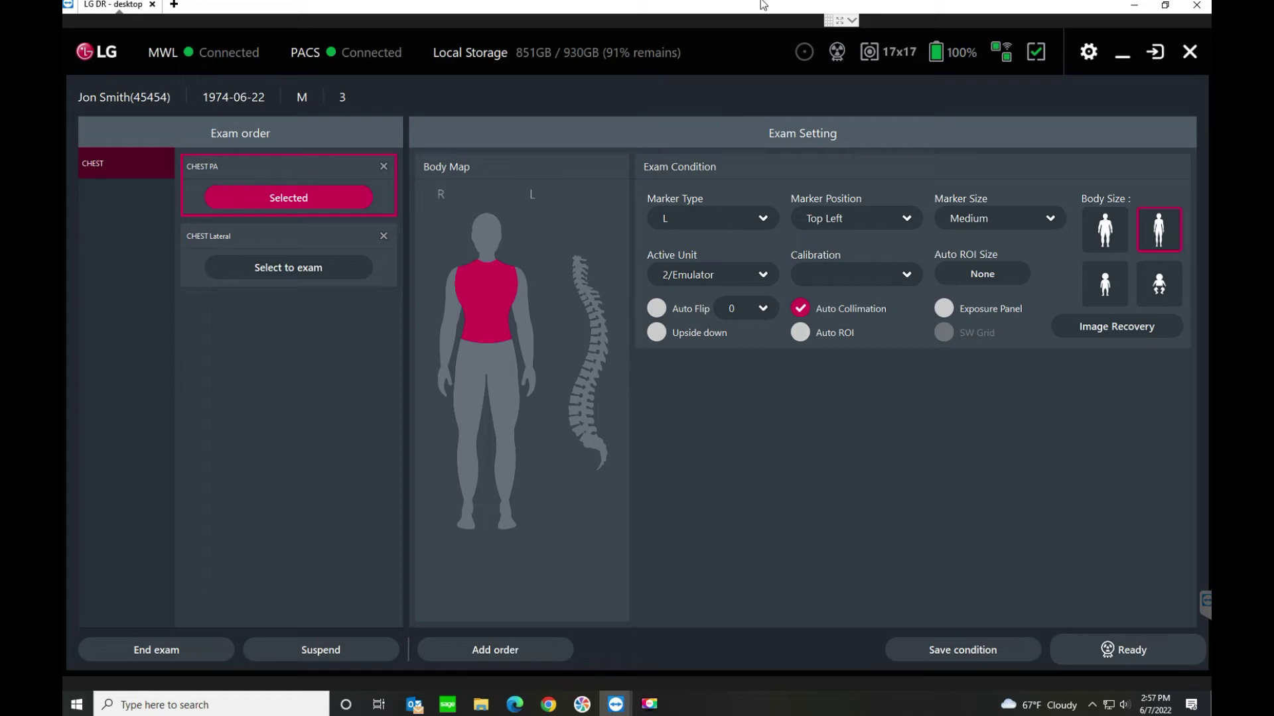
- Select the Chest Lateral view for exam and set the system ready for exposure
{"action": "left_click", "coordinate": [285, 264]}
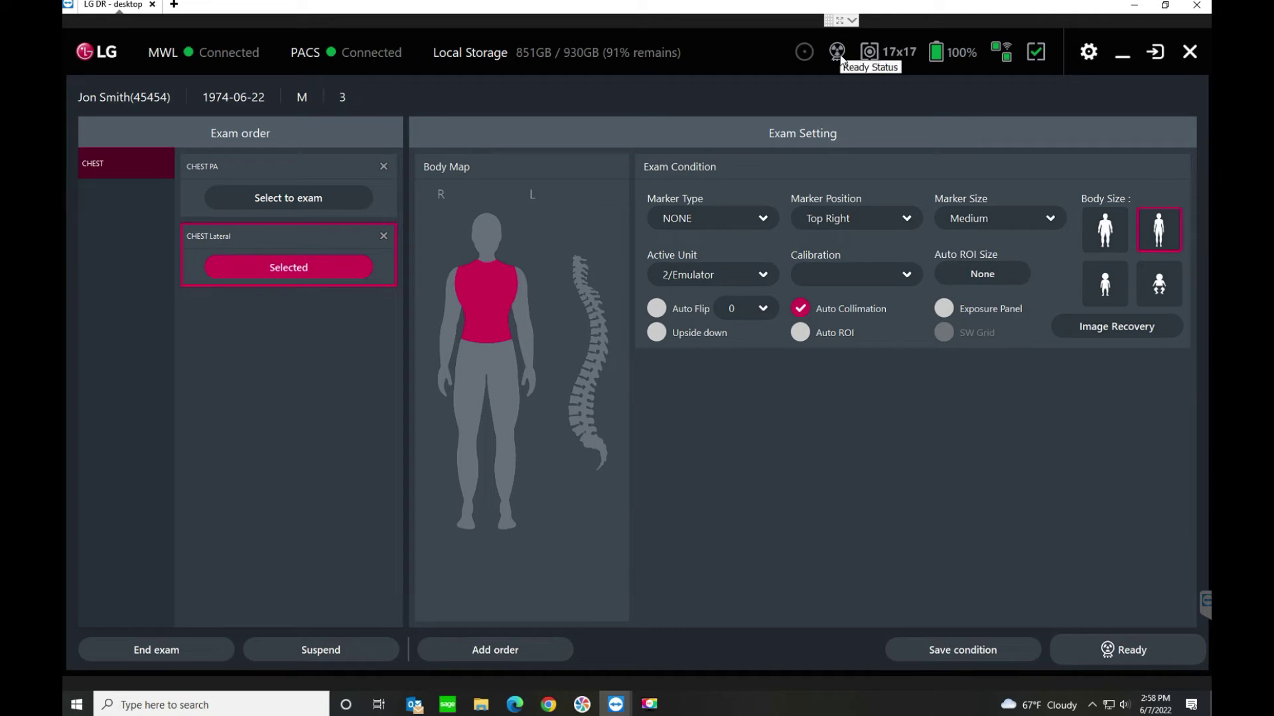
{"action": "left_click", "coordinate": [1082, 644]}
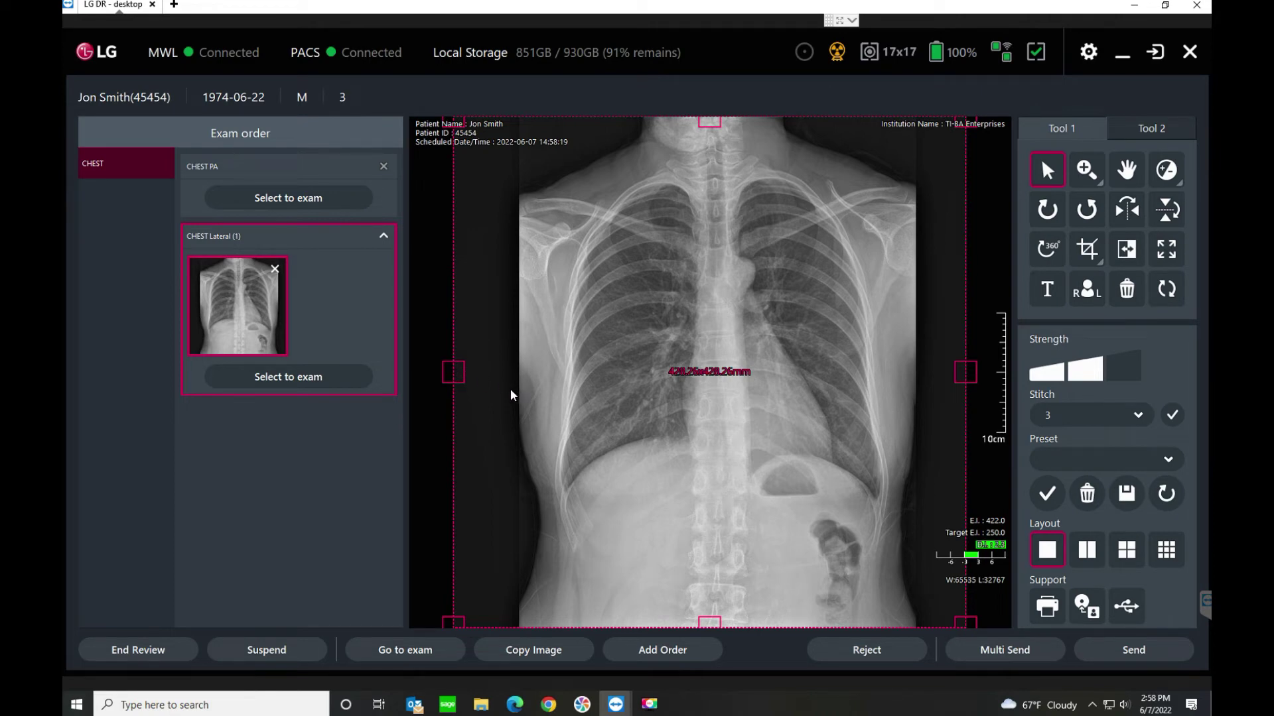
- Narrow the chest image's crop from both sides to about 349 mm wide and apply it
{"action": "left_click_drag", "start_coordinate": [458, 373], "coordinate": [517, 379]}
{"action": "left_click_drag", "start_coordinate": [965, 373], "coordinate": [931, 378]}
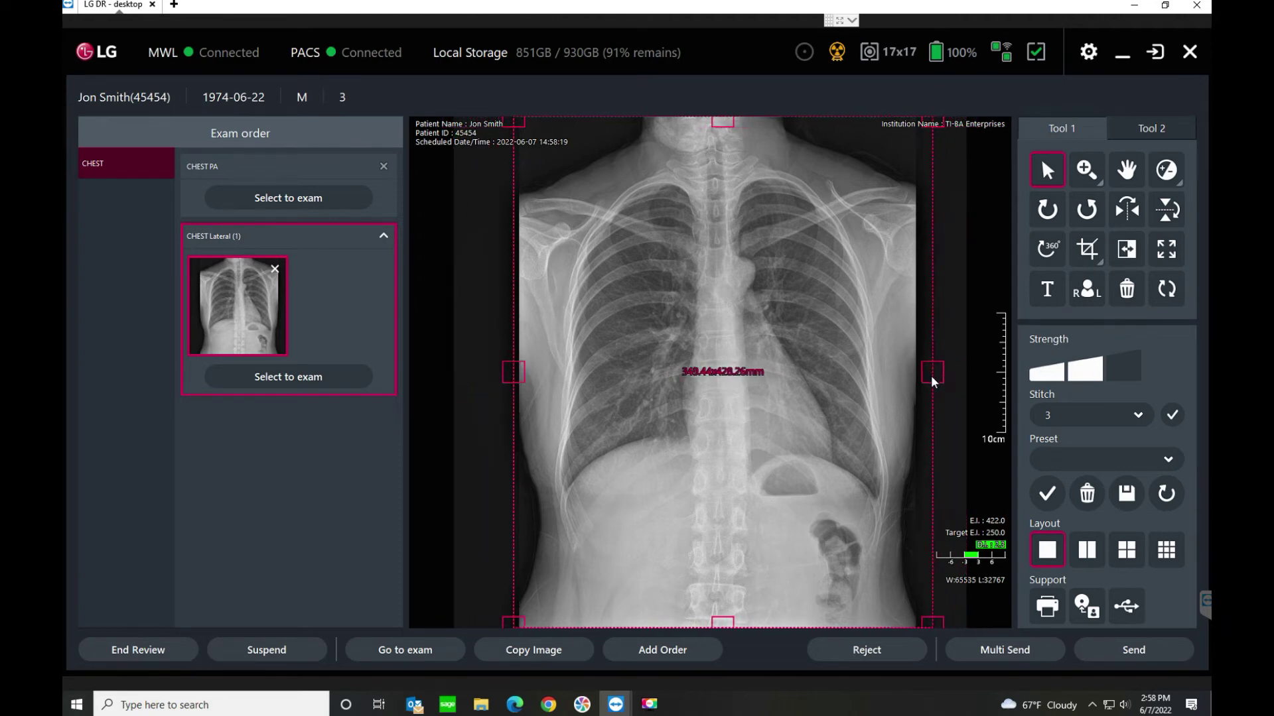
{"action": "double_click", "coordinate": [884, 332]}
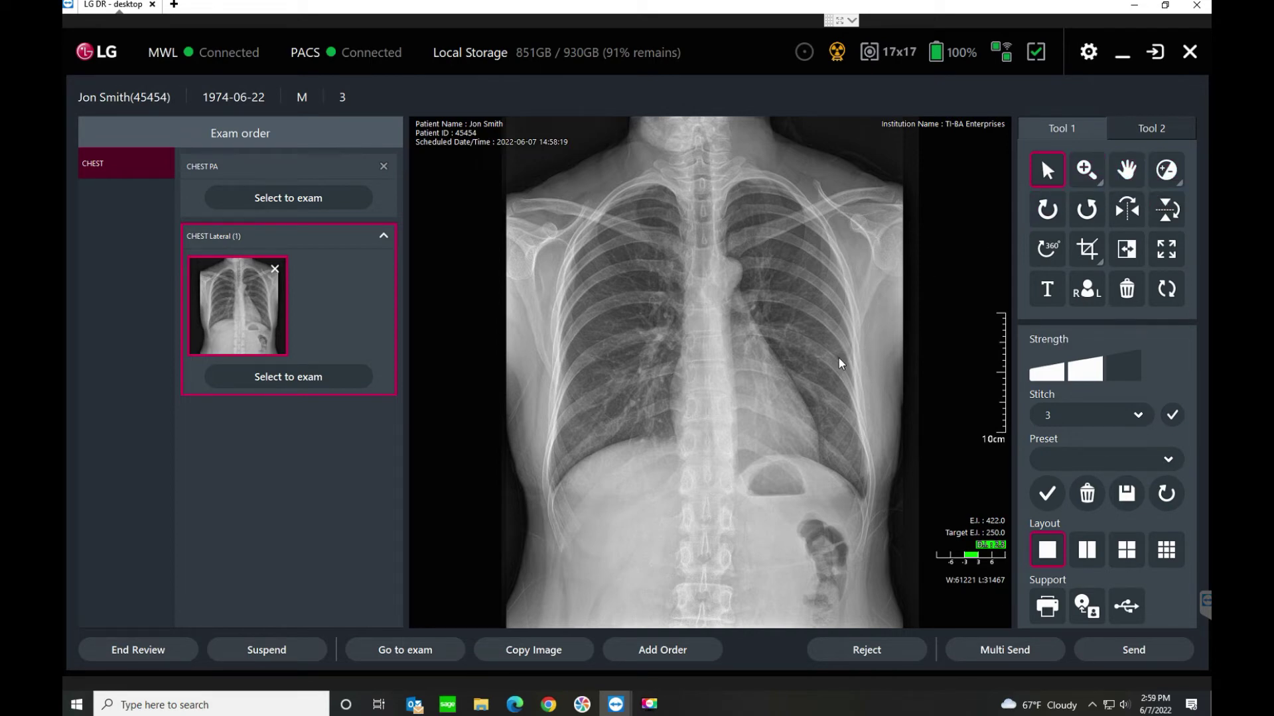
- Adjust the chest image's window and level, and magnify the lungs to inspect them
{"action": "left_click_drag", "start_coordinate": [837, 364], "coordinate": [798, 374]}
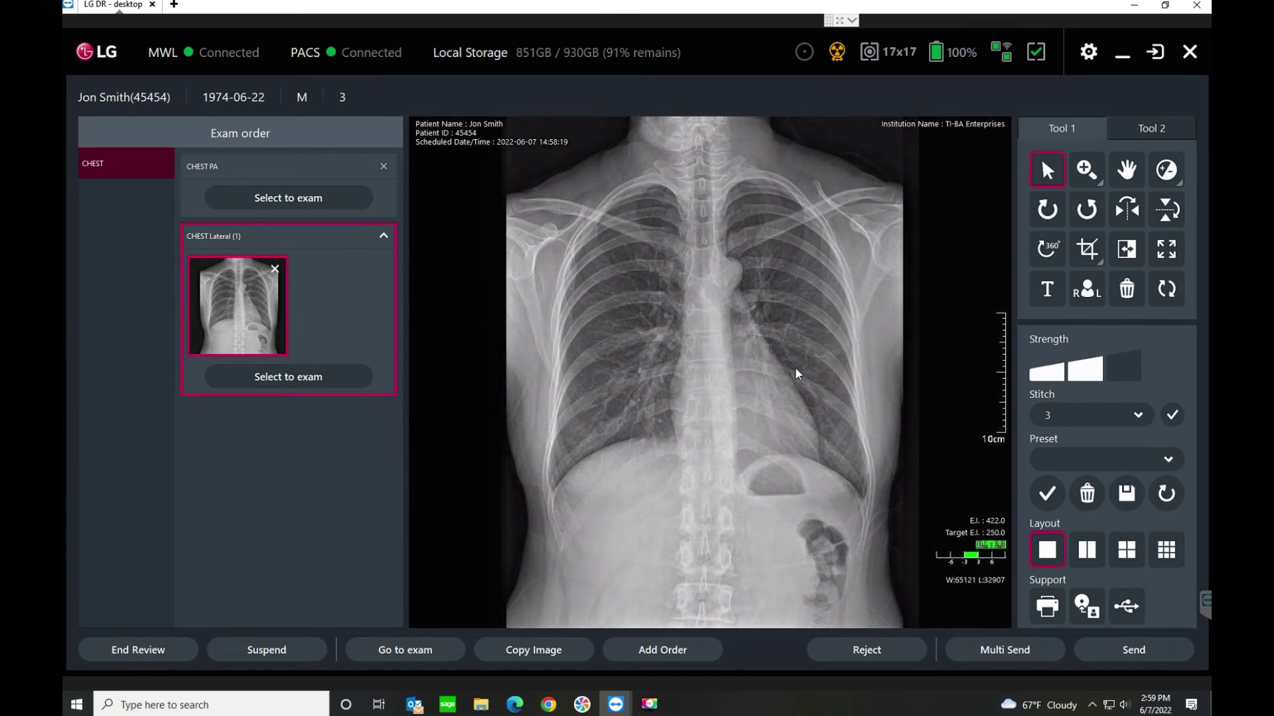
{"action": "scroll", "coordinate": [740, 398], "scroll_direction": "up", "scroll_amount": 1}
{"action": "scroll", "coordinate": [740, 398], "scroll_direction": "up", "scroll_amount": 2}
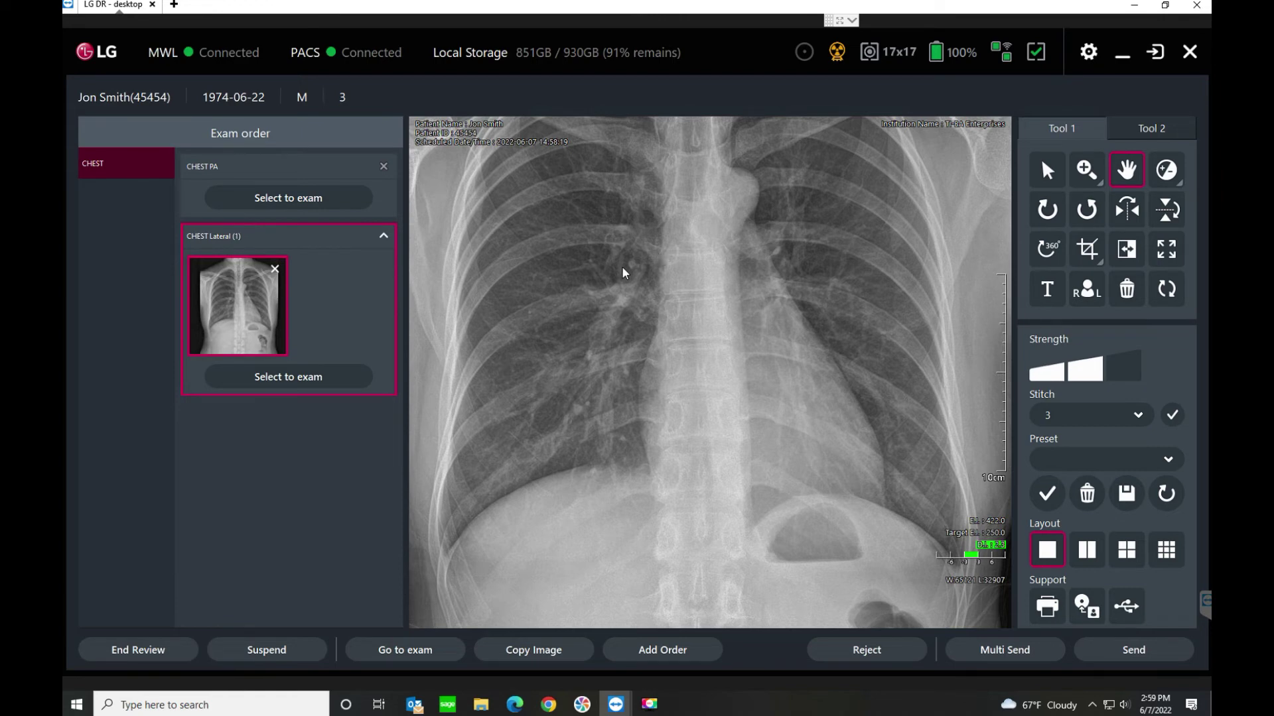
{"action": "scroll", "coordinate": [626, 276], "scroll_direction": "up", "scroll_amount": 2}
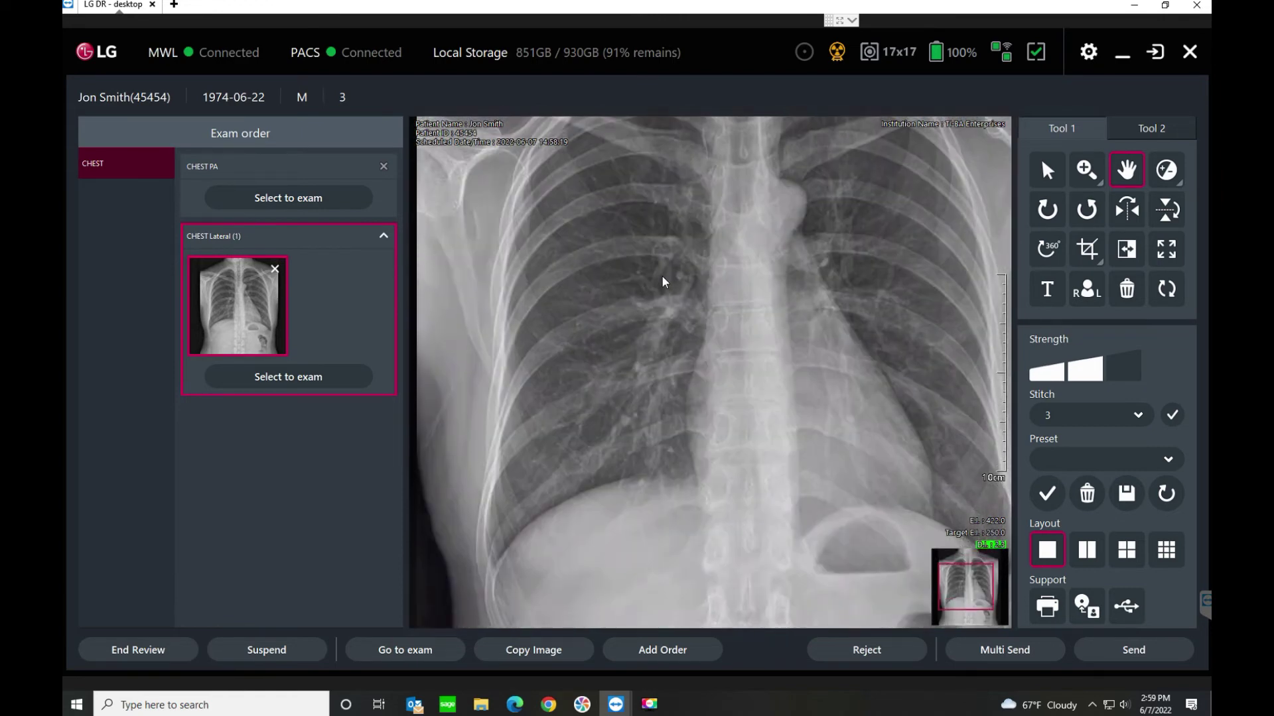
{"action": "left_click_drag", "start_coordinate": [576, 358], "coordinate": [673, 275]}
{"action": "scroll", "coordinate": [627, 282], "scroll_direction": "down", "scroll_amount": 2}
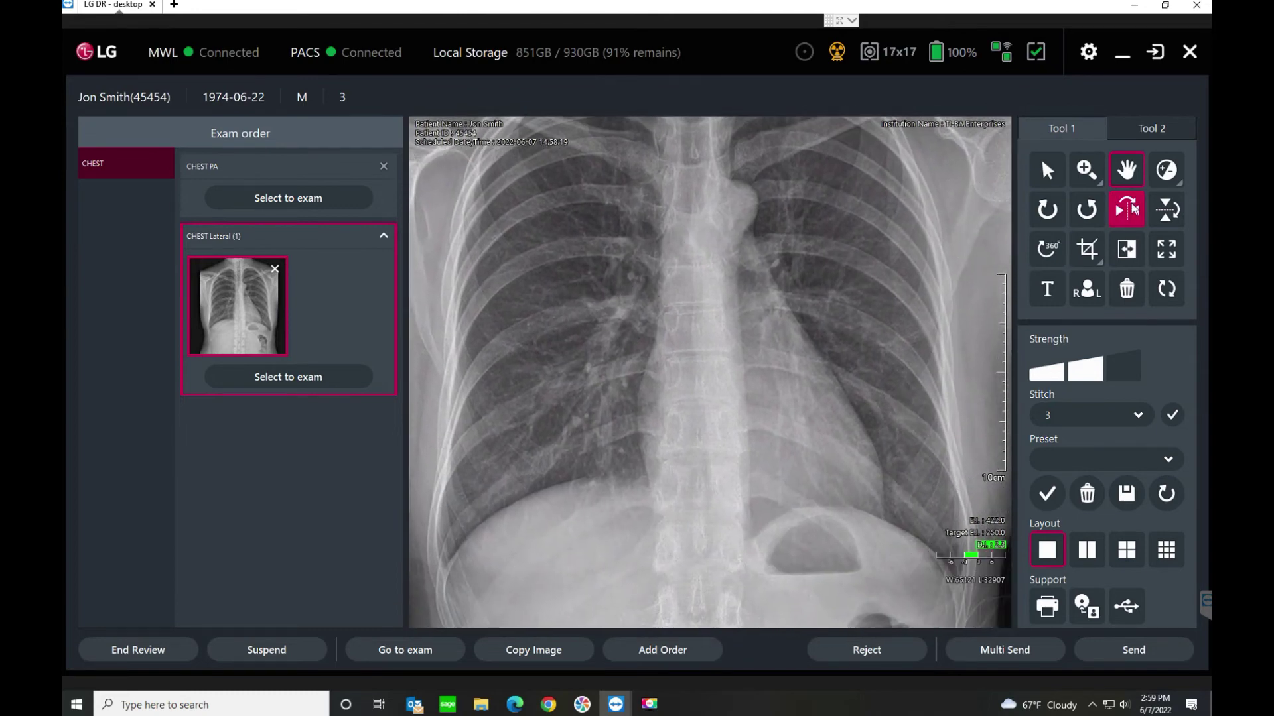
- Try rotating the chest image clockwise and flipping it vertically, and reset all edits on it
{"action": "left_click", "coordinate": [1045, 211]}
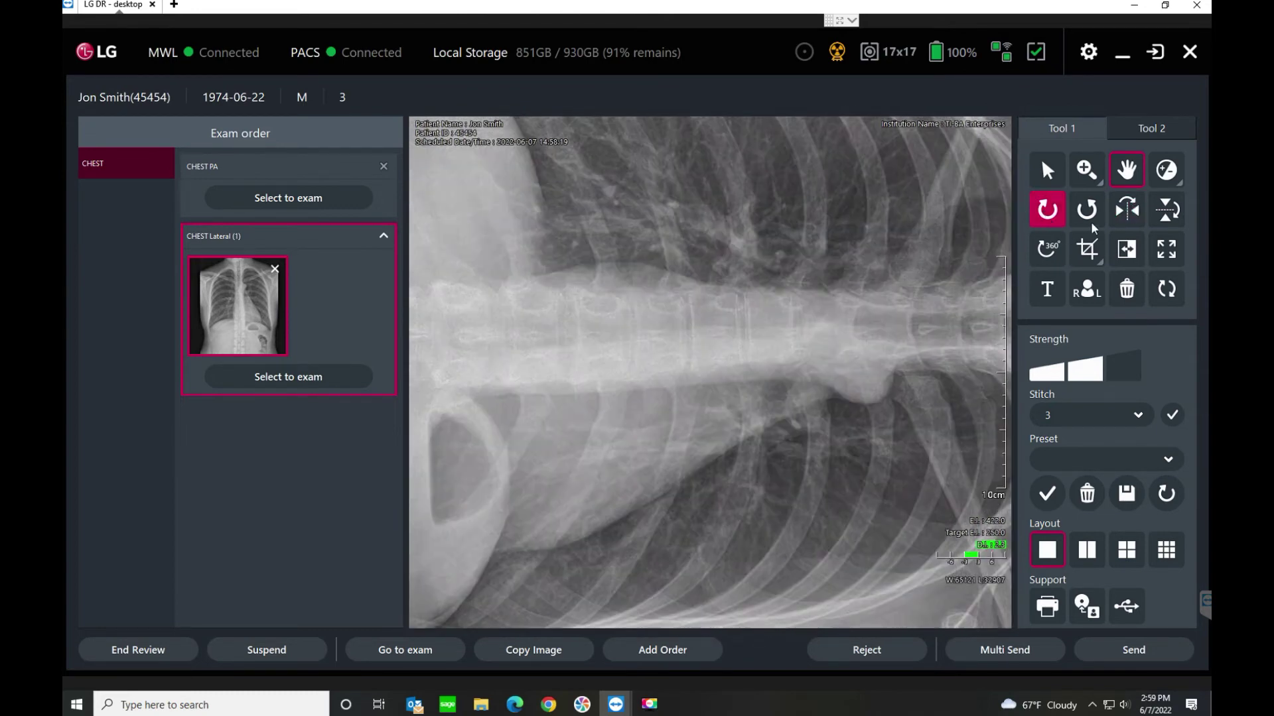
{"action": "left_click", "coordinate": [1140, 216]}
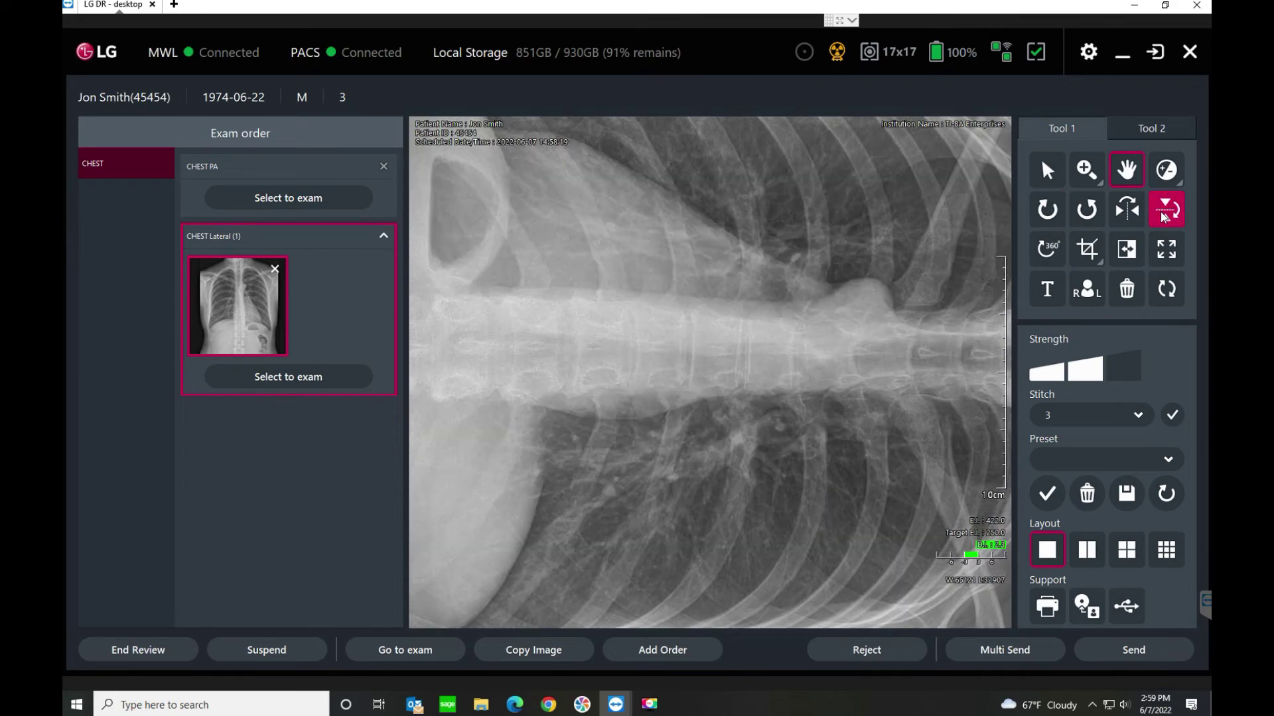
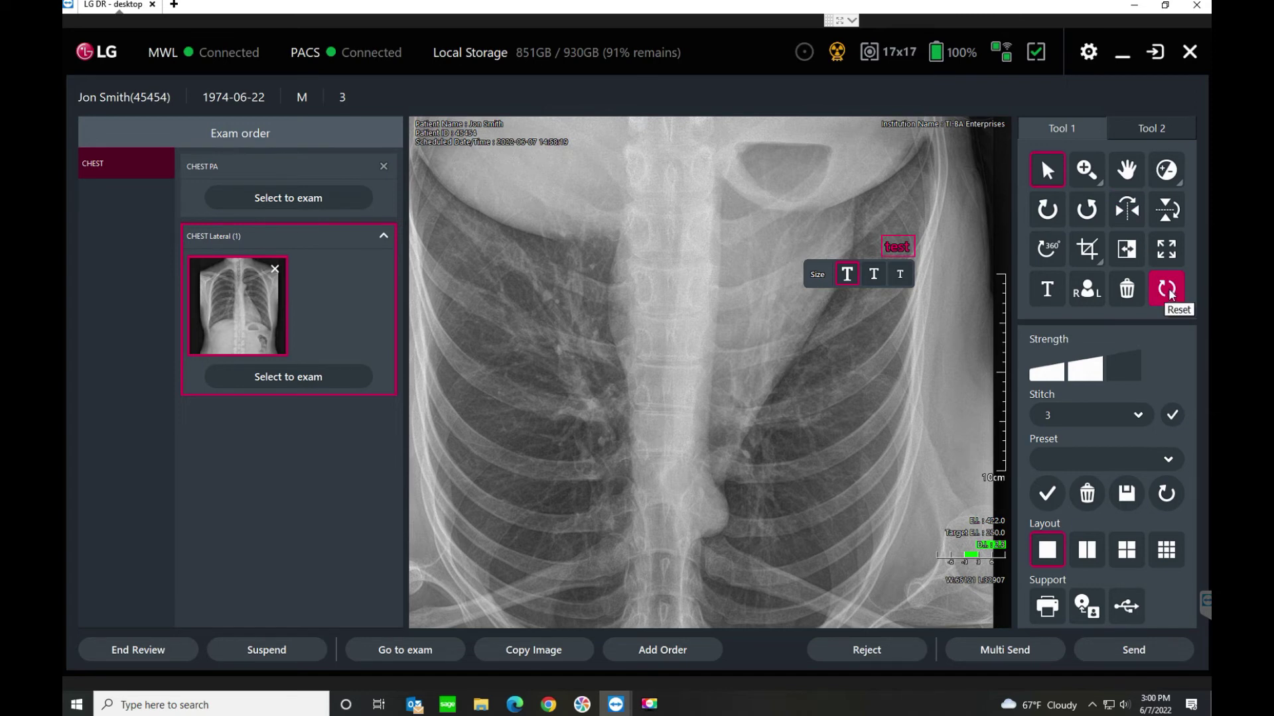
{"action": "left_click", "coordinate": [1166, 290]}
{"action": "left_click", "coordinate": [700, 400]}
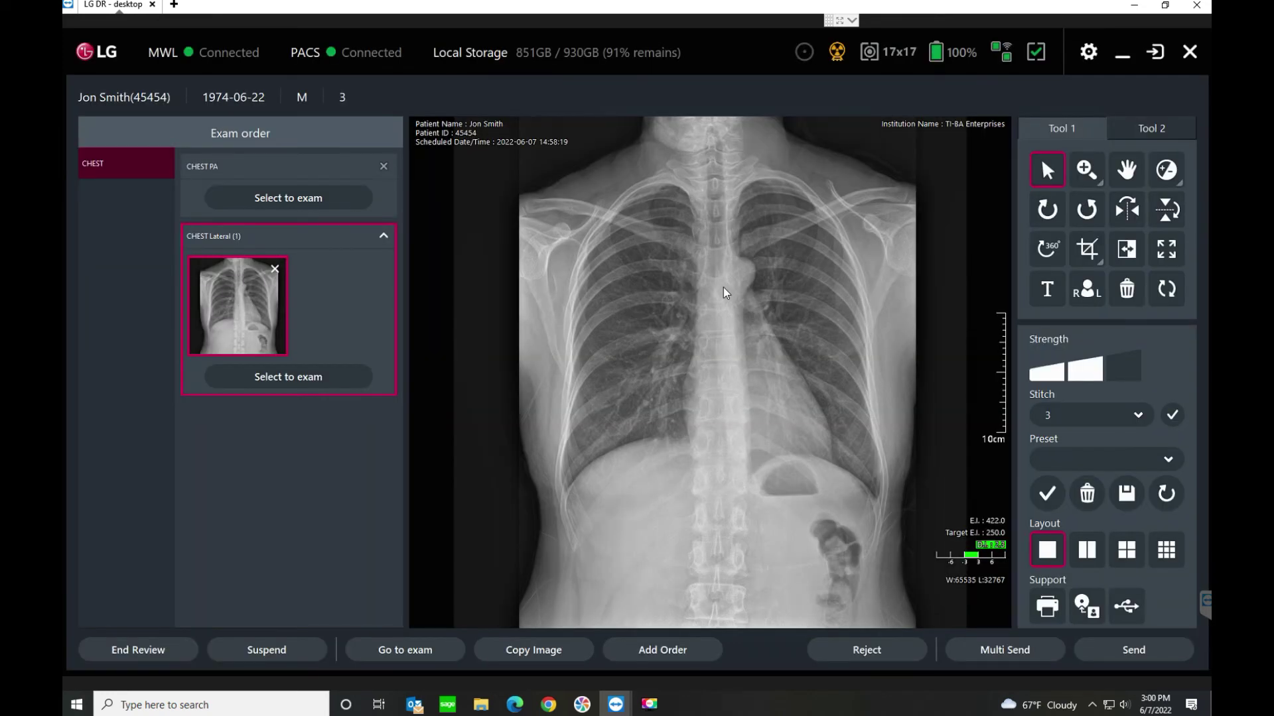
- Crop the chest image with a rectangle of about 330 x 371 mm and apply the crop
{"action": "left_click", "coordinate": [1085, 255]}
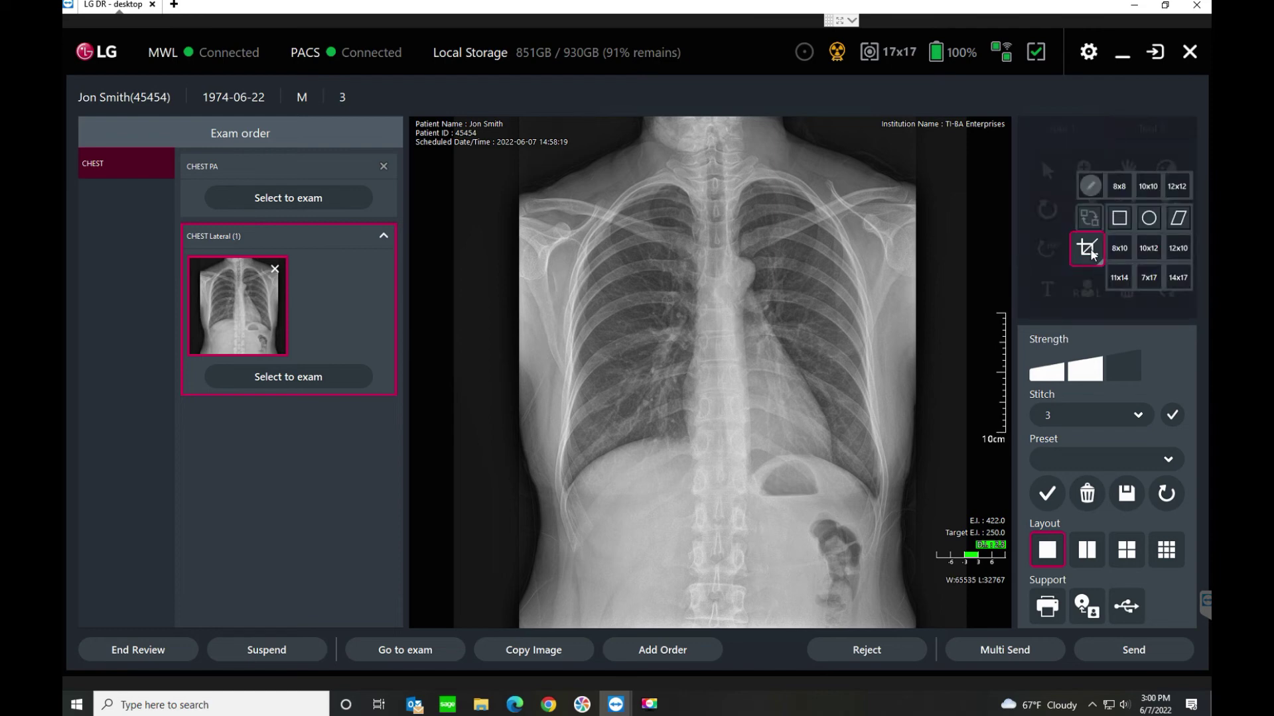
{"action": "left_click", "coordinate": [1121, 220]}
{"action": "left_click_drag", "start_coordinate": [518, 157], "coordinate": [910, 611]}
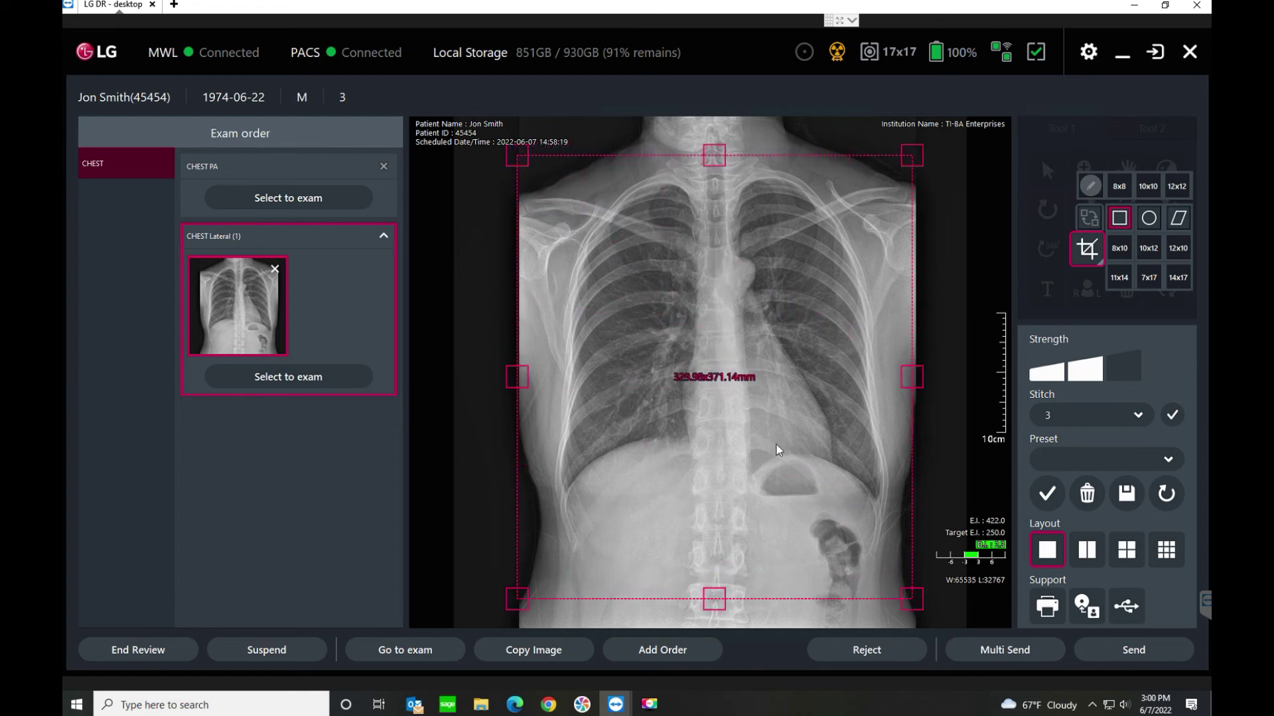
{"action": "double_click", "coordinate": [745, 278]}
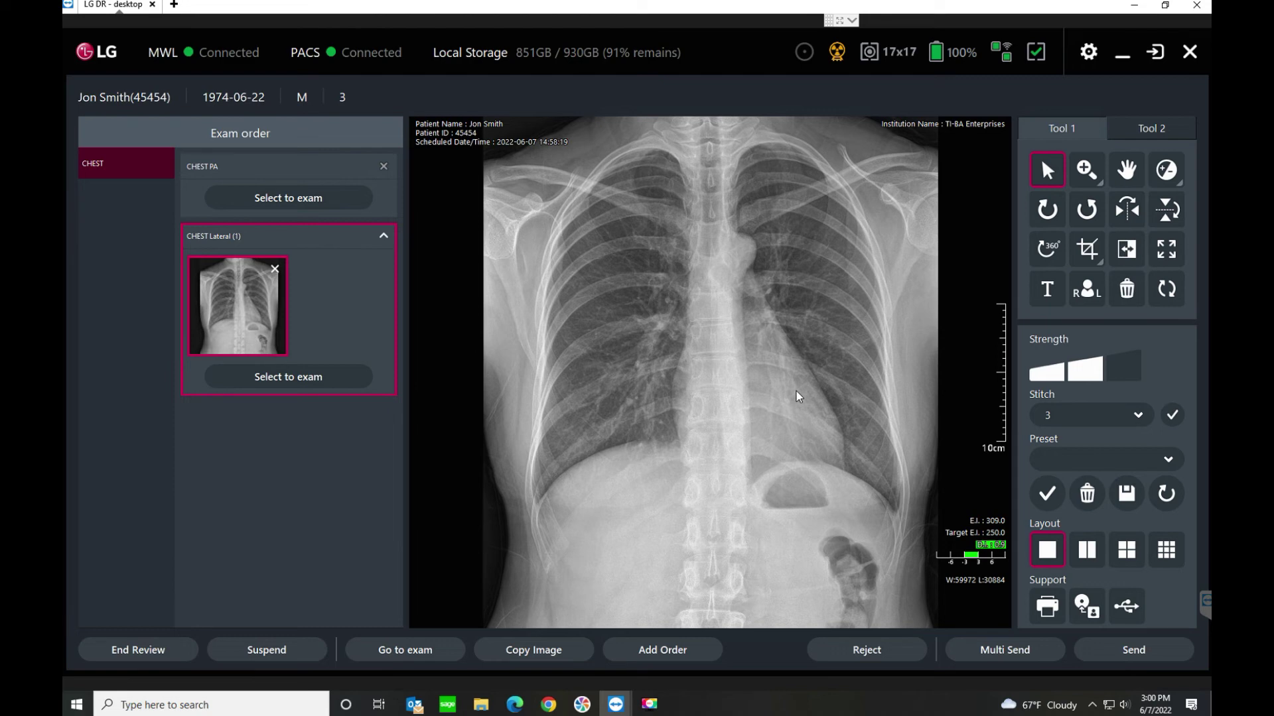
- Adjust the chest image's contrast and brightness to a window of about 45570 and a level of about 29470
{"action": "left_click", "coordinate": [1085, 380]}
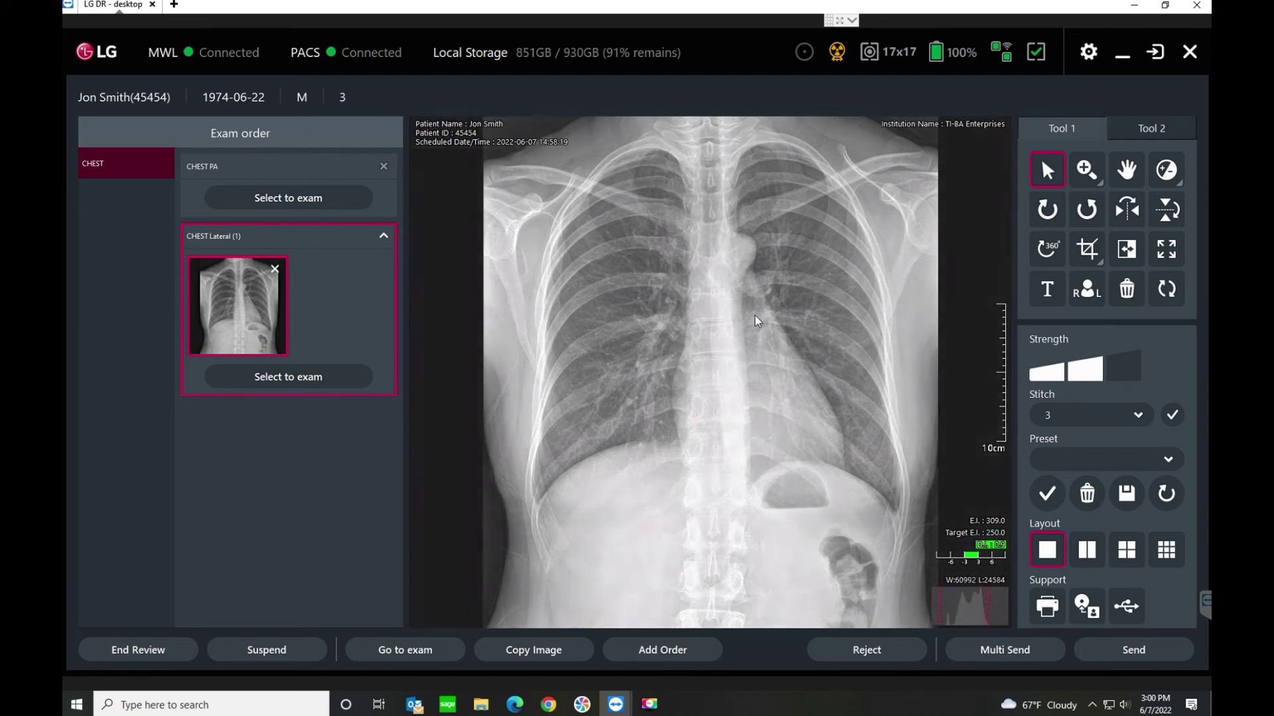
{"action": "left_click_drag", "start_coordinate": [803, 286], "coordinate": [830, 501]}
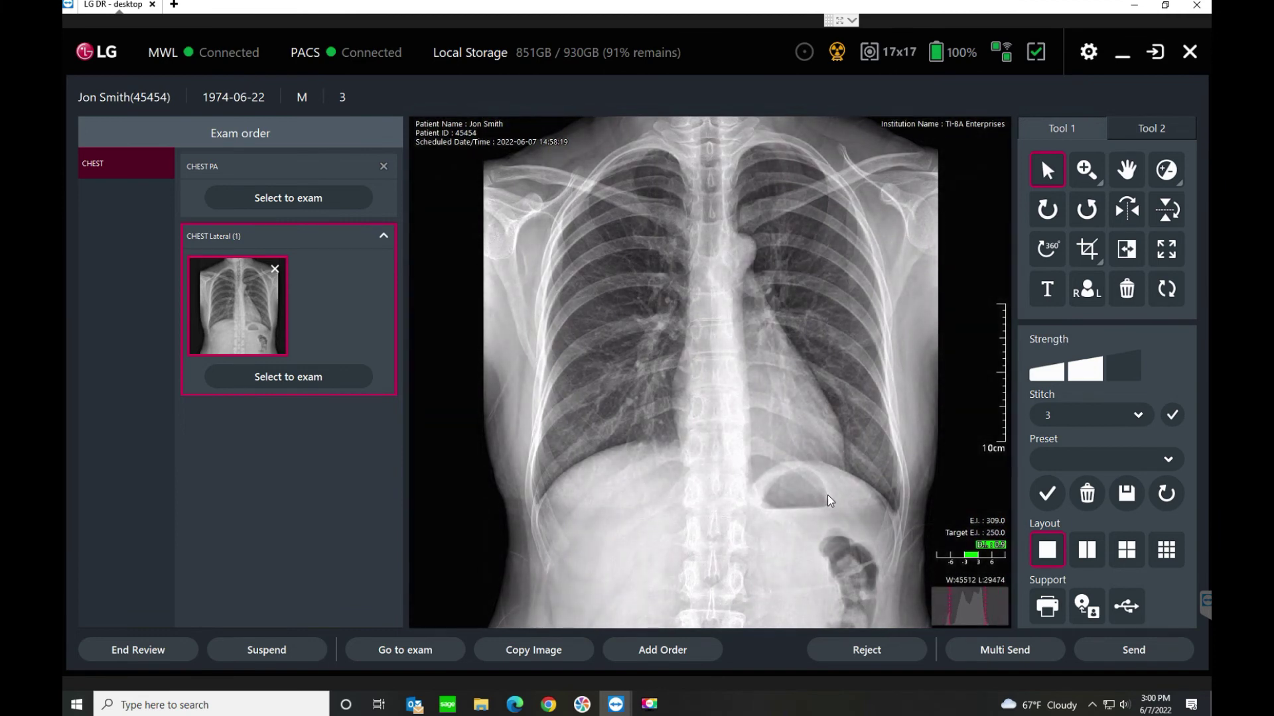
- Compare the chest image at the lowest and highest processing strengths and return it to the middle strength
{"action": "left_click", "coordinate": [1053, 375]}
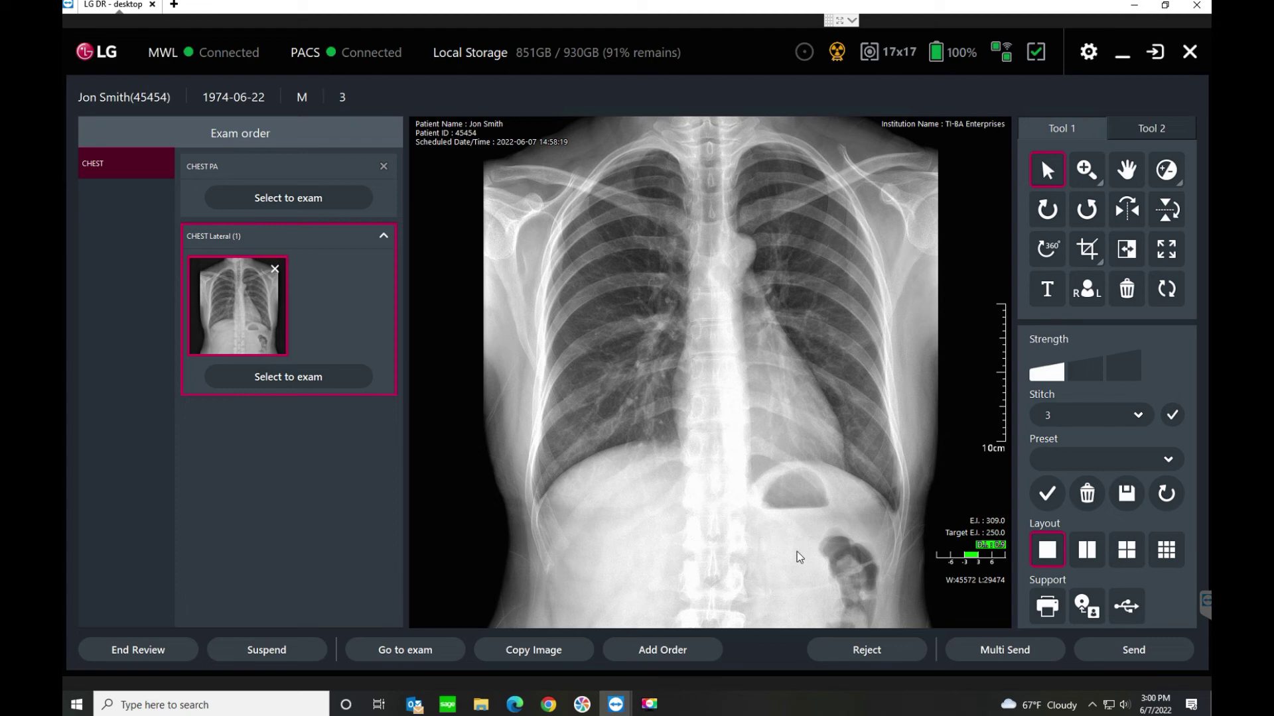
{"action": "left_click", "coordinate": [1125, 370]}
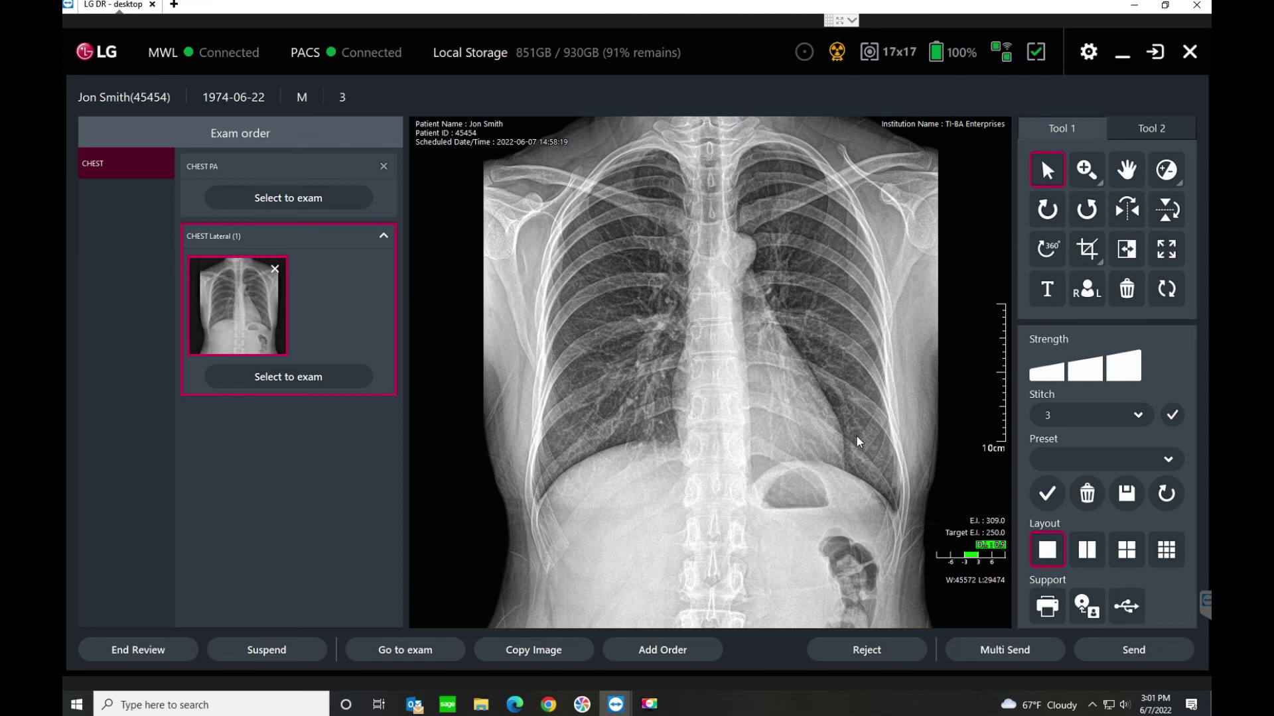
{"action": "left_click", "coordinate": [1086, 371]}
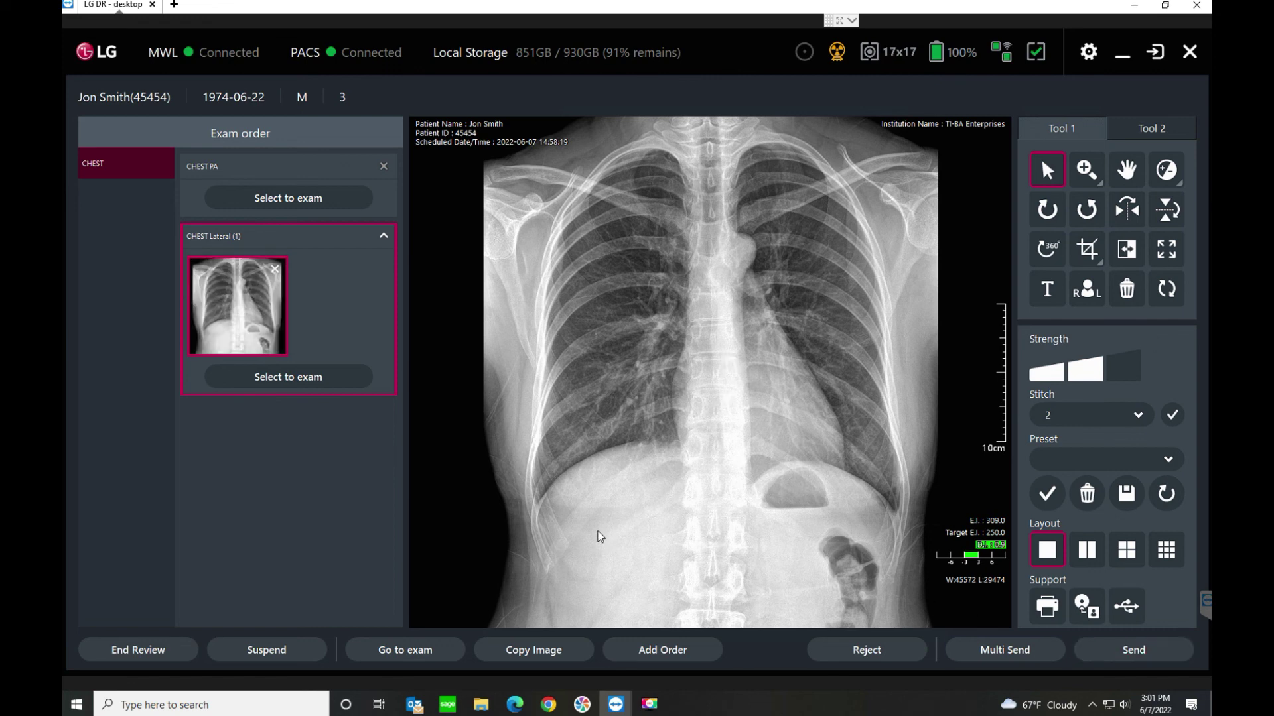
- Delete the unused Chest PA view from the exam order
{"action": "left_click", "coordinate": [382, 166]}
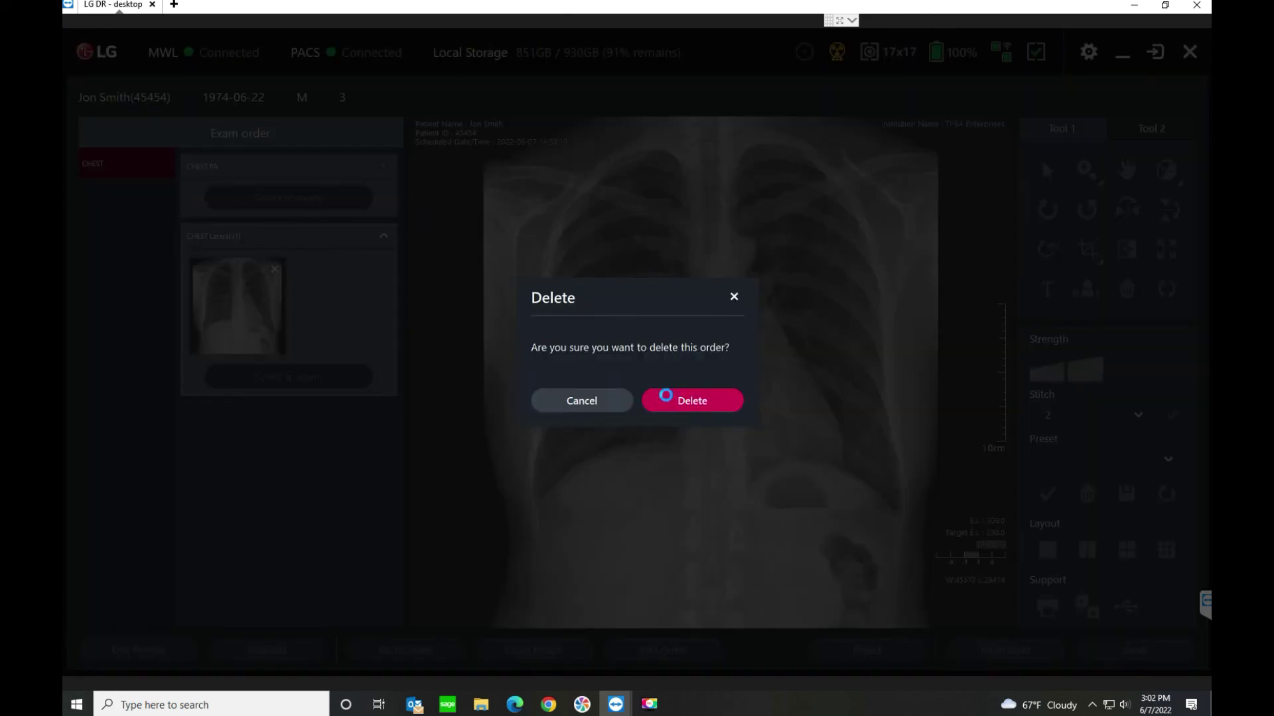
{"action": "left_click", "coordinate": [667, 398]}
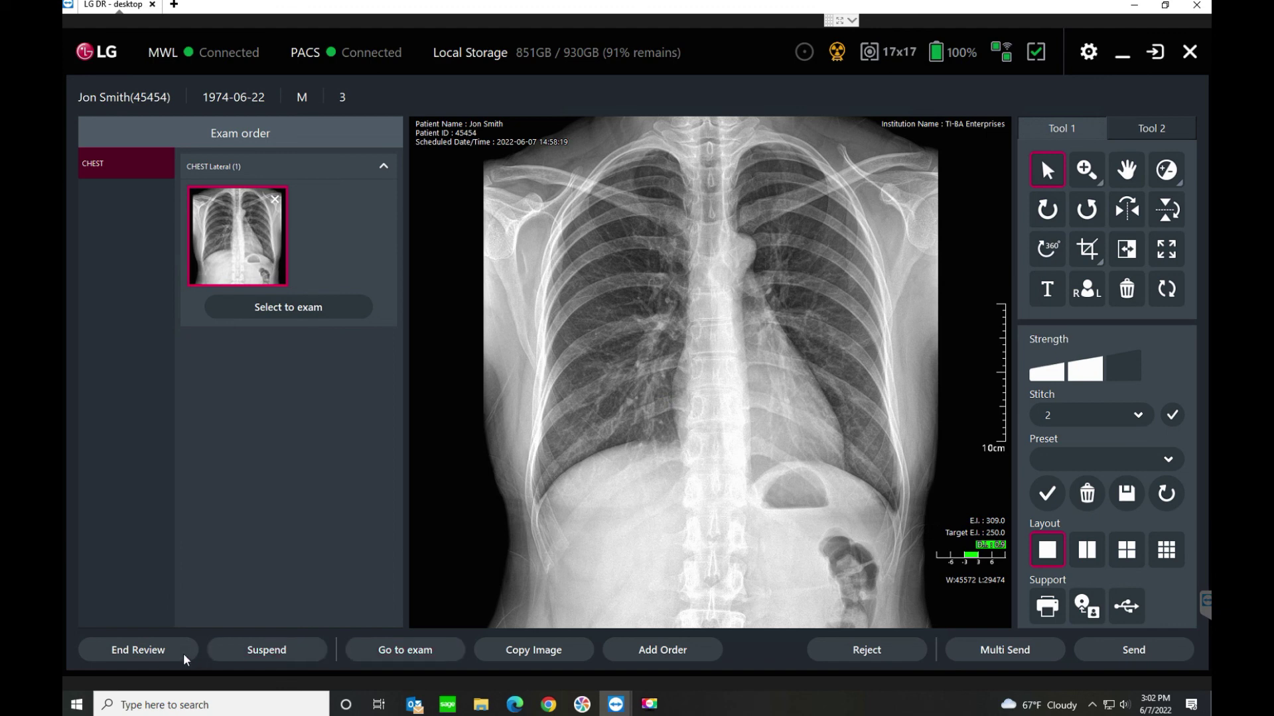
- End the review and select the completed chest study in the worklist to show its exam order
{"action": "left_click", "coordinate": [138, 650]}
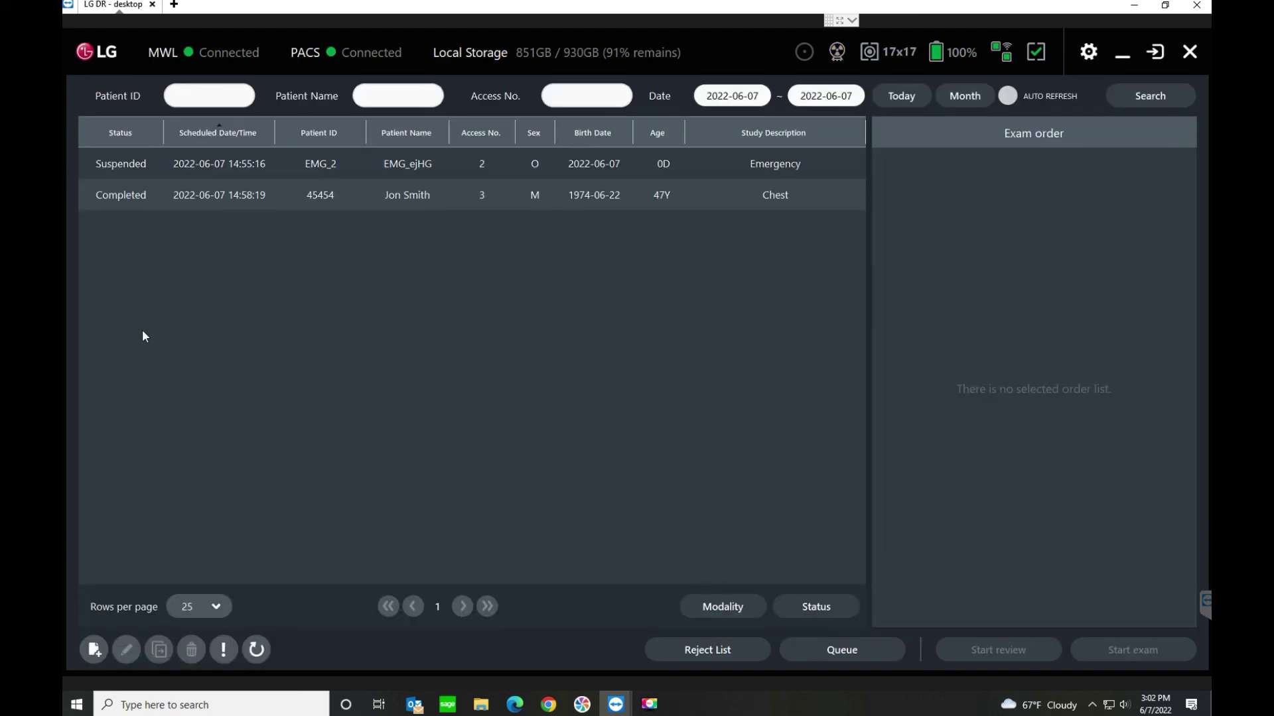
{"action": "left_click", "coordinate": [143, 196]}
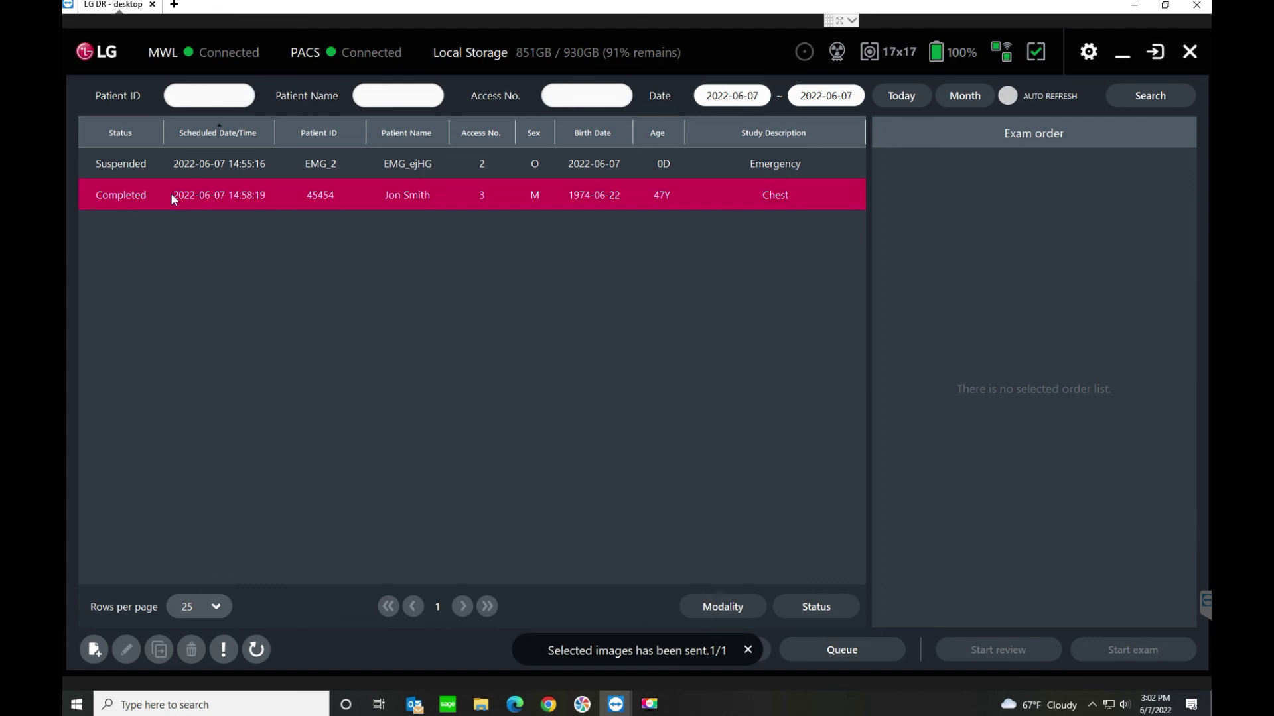
{"action": "left_click", "coordinate": [322, 197]}
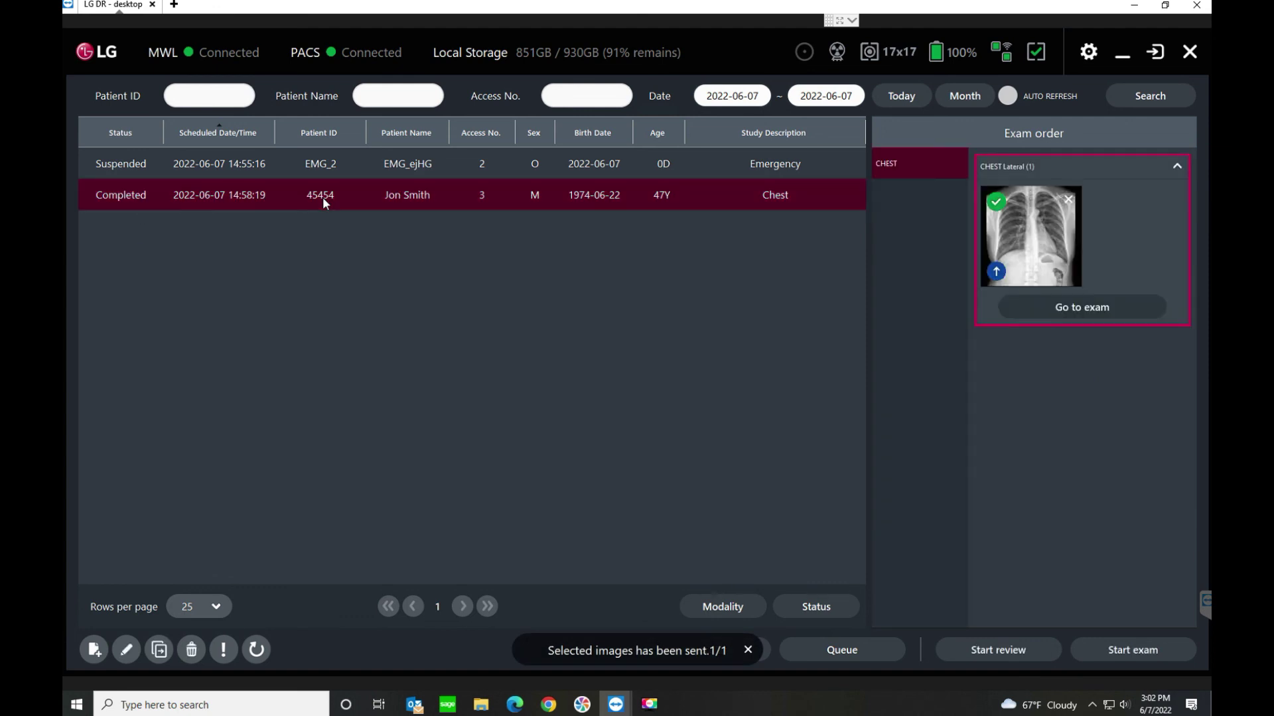